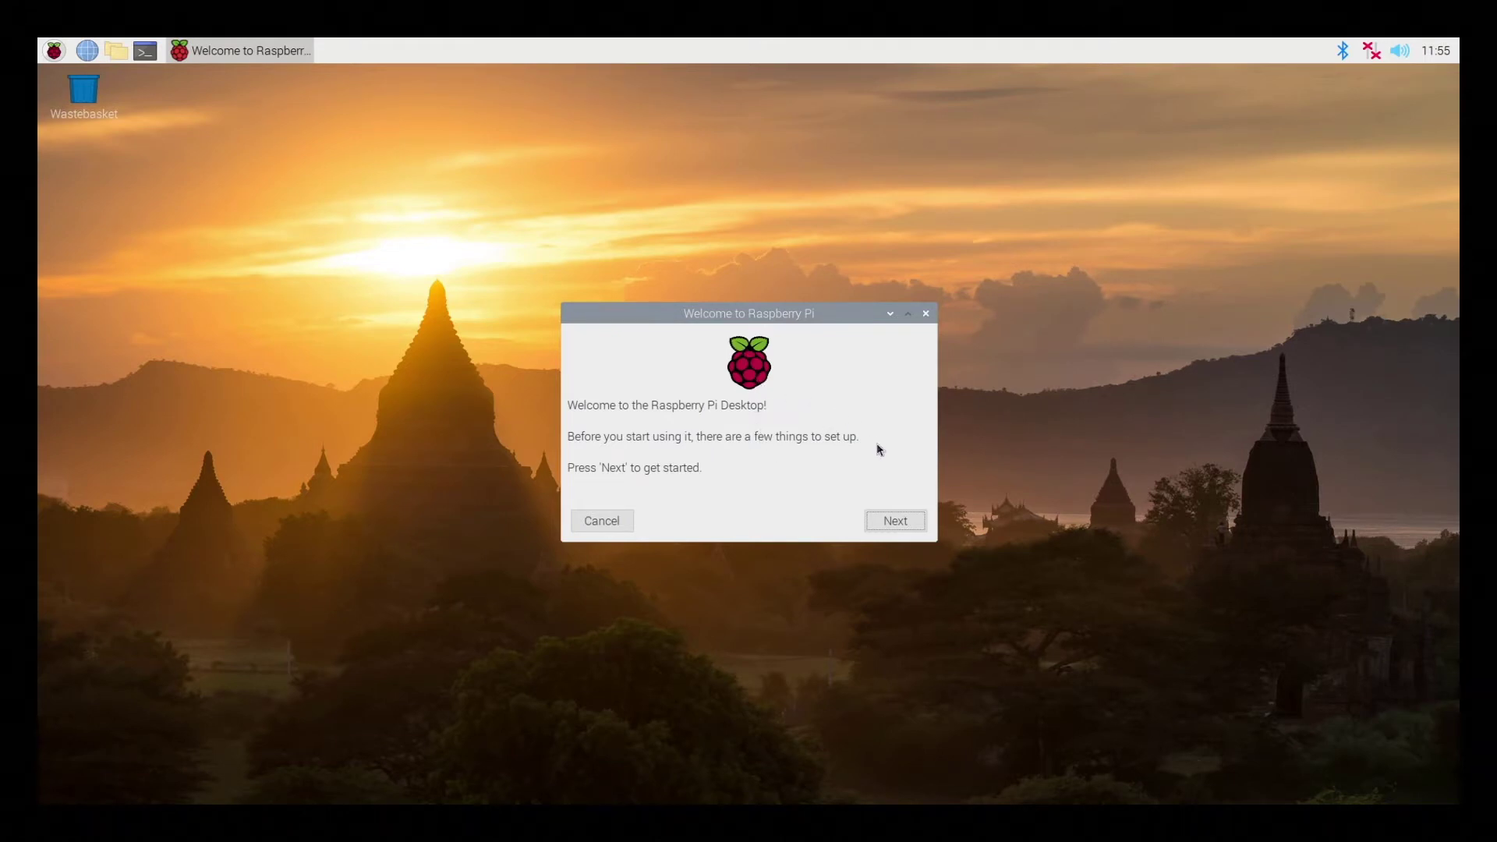
Choose Germany as the country, keeping German language and Berlin timezone, and continue
{"action": "left_click", "coordinate": [892, 533]}
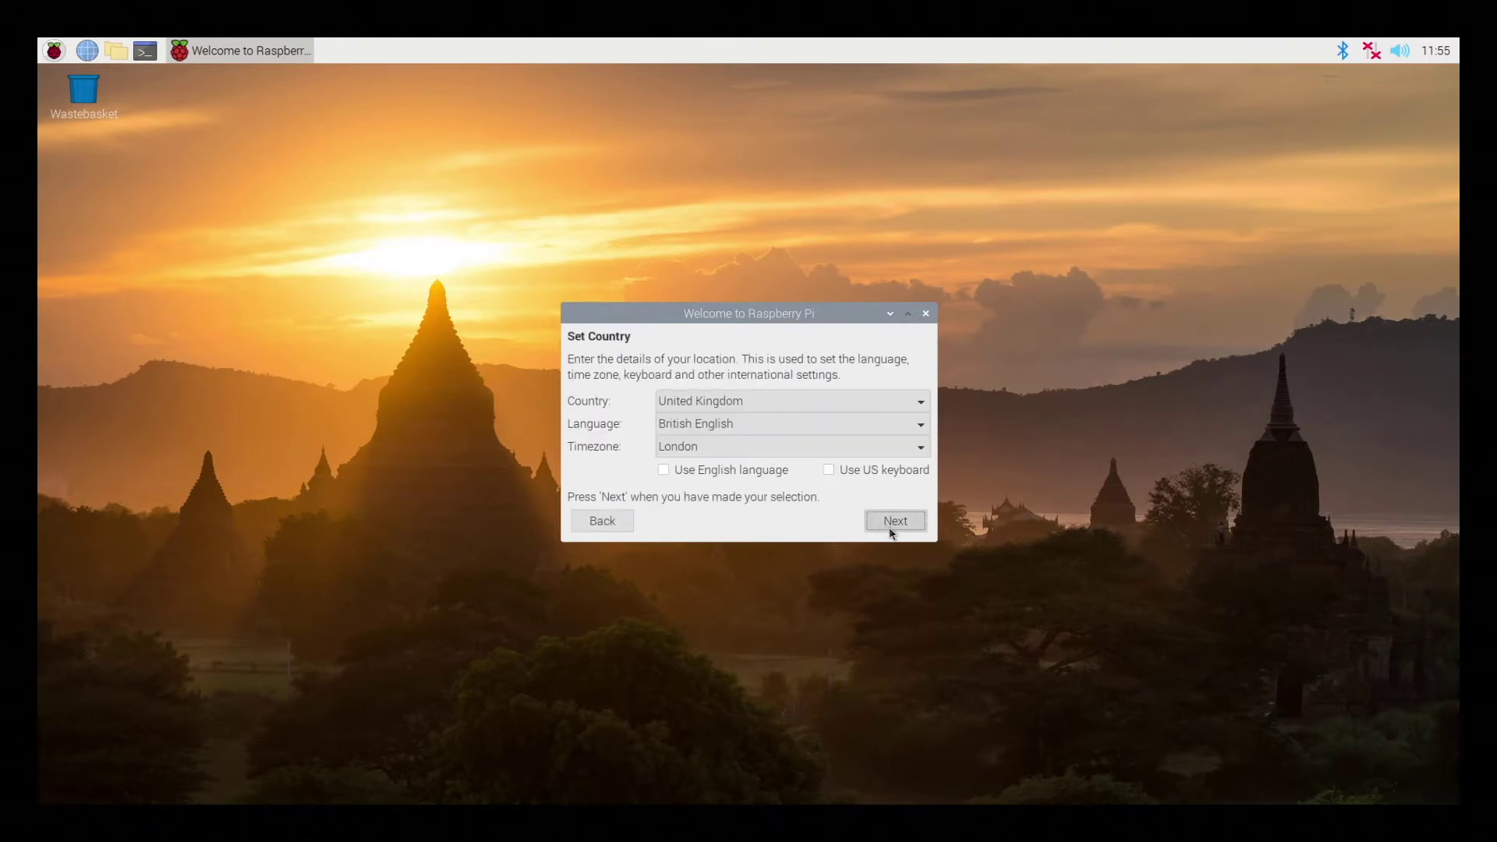
{"action": "left_click", "coordinate": [923, 404]}
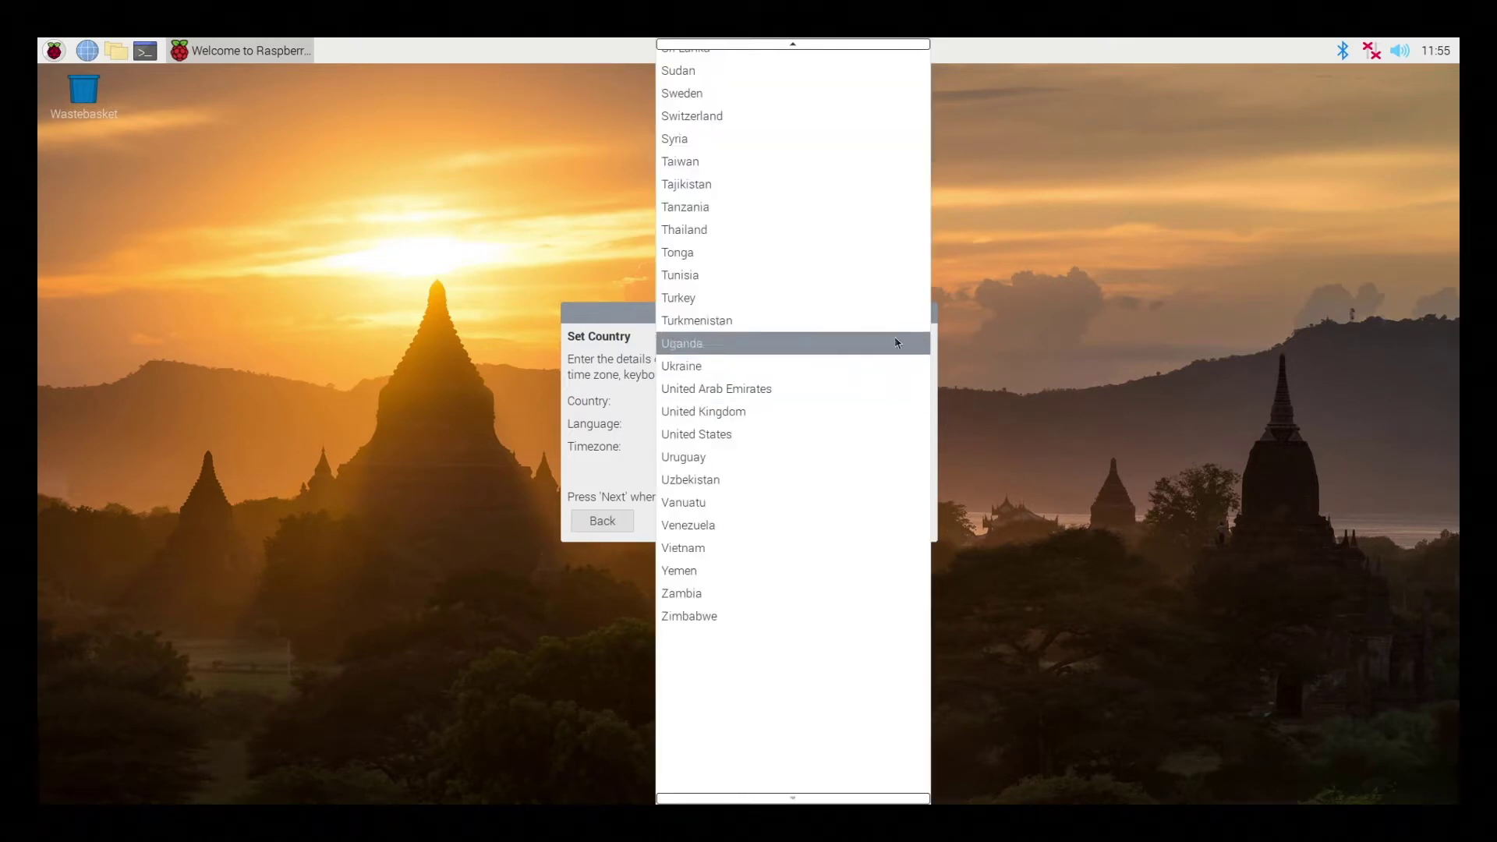
{"action": "mouse_move", "coordinate": [858, 47]}
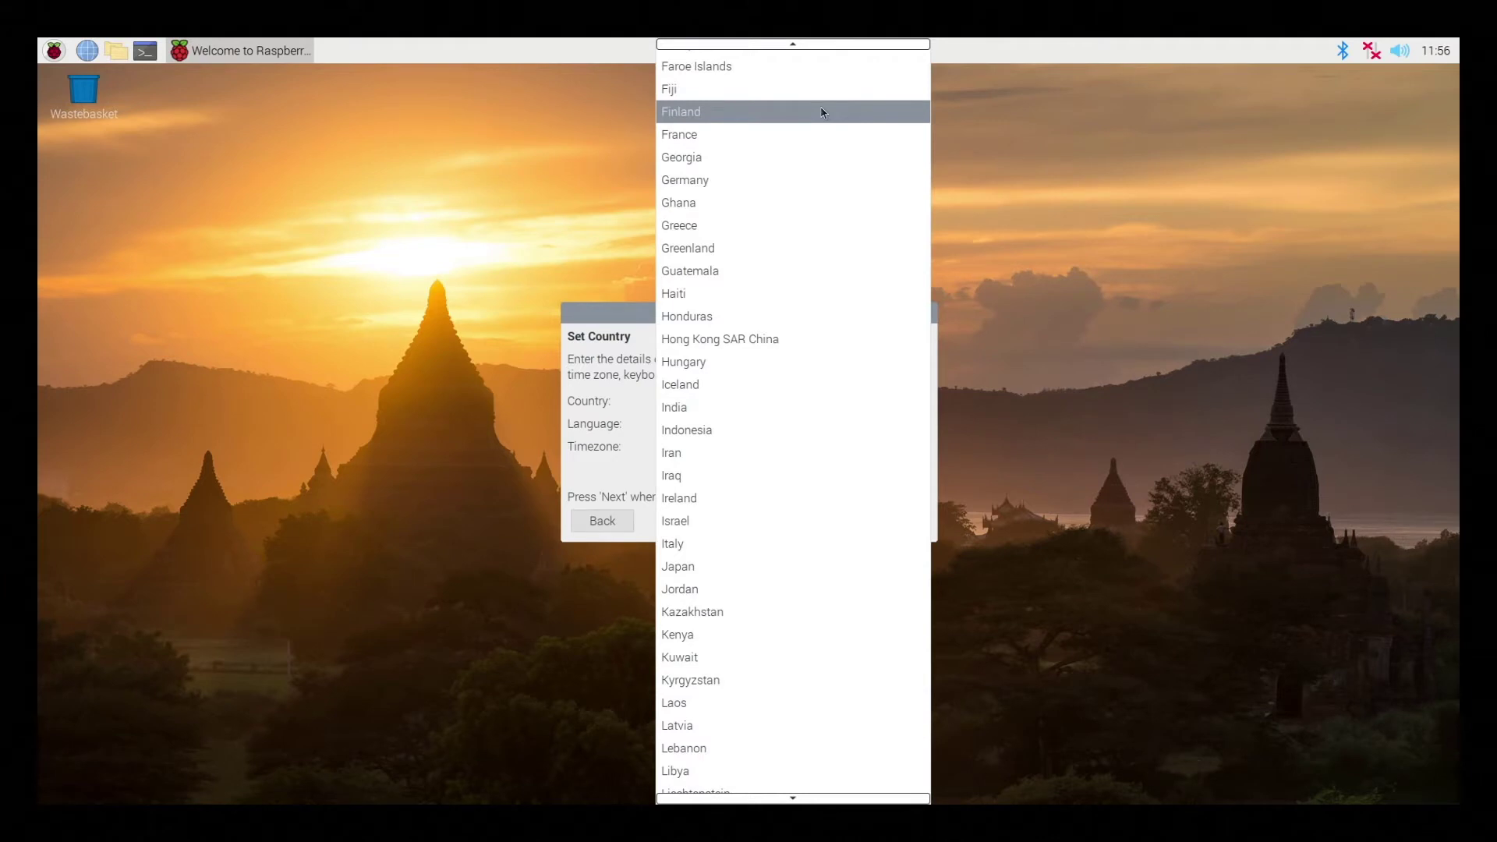
{"action": "left_click", "coordinate": [731, 180]}
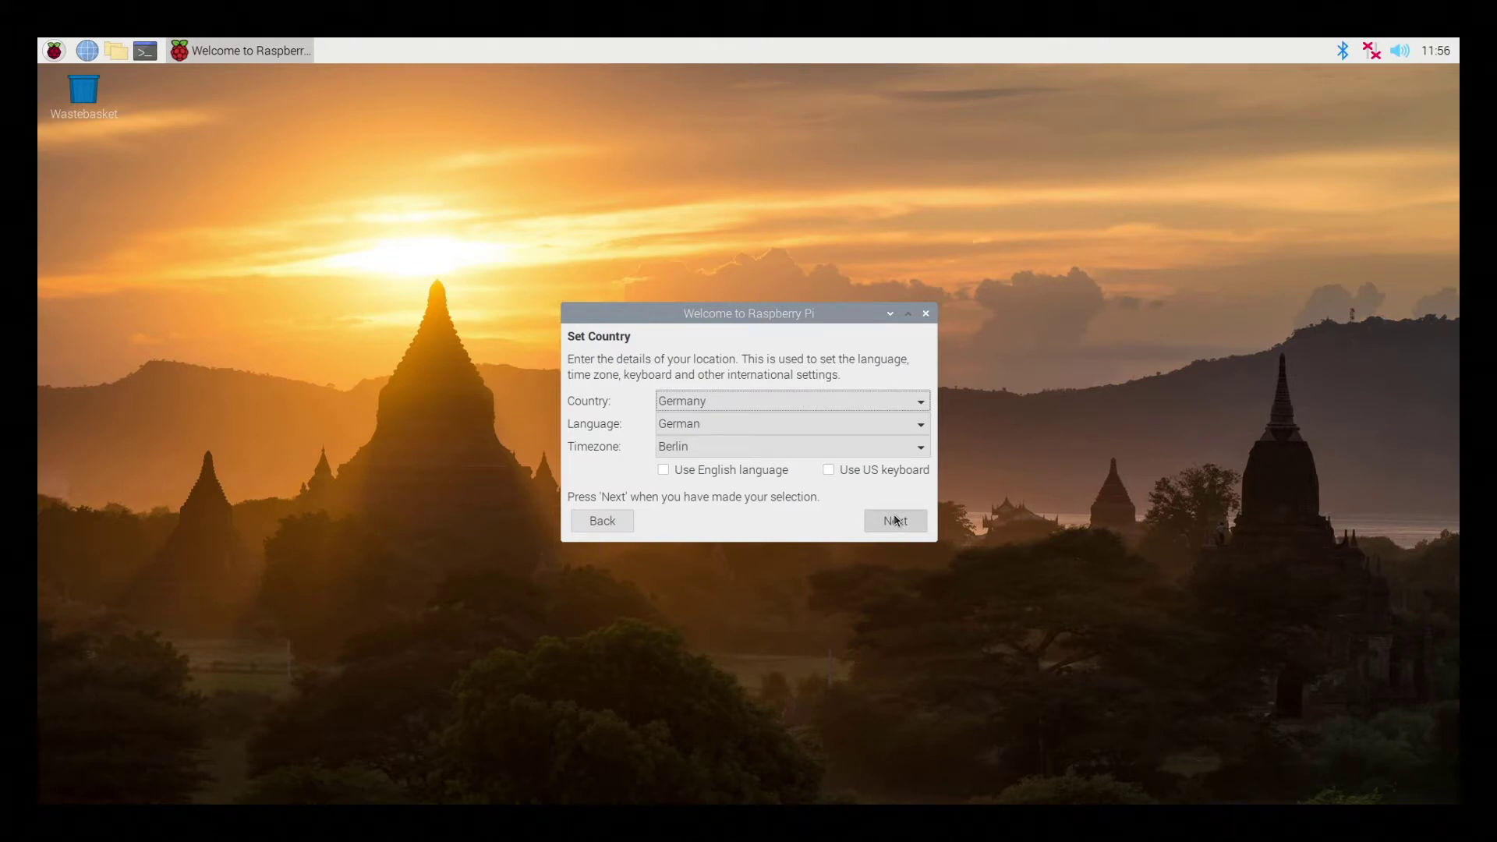
{"action": "key", "text": "space"}
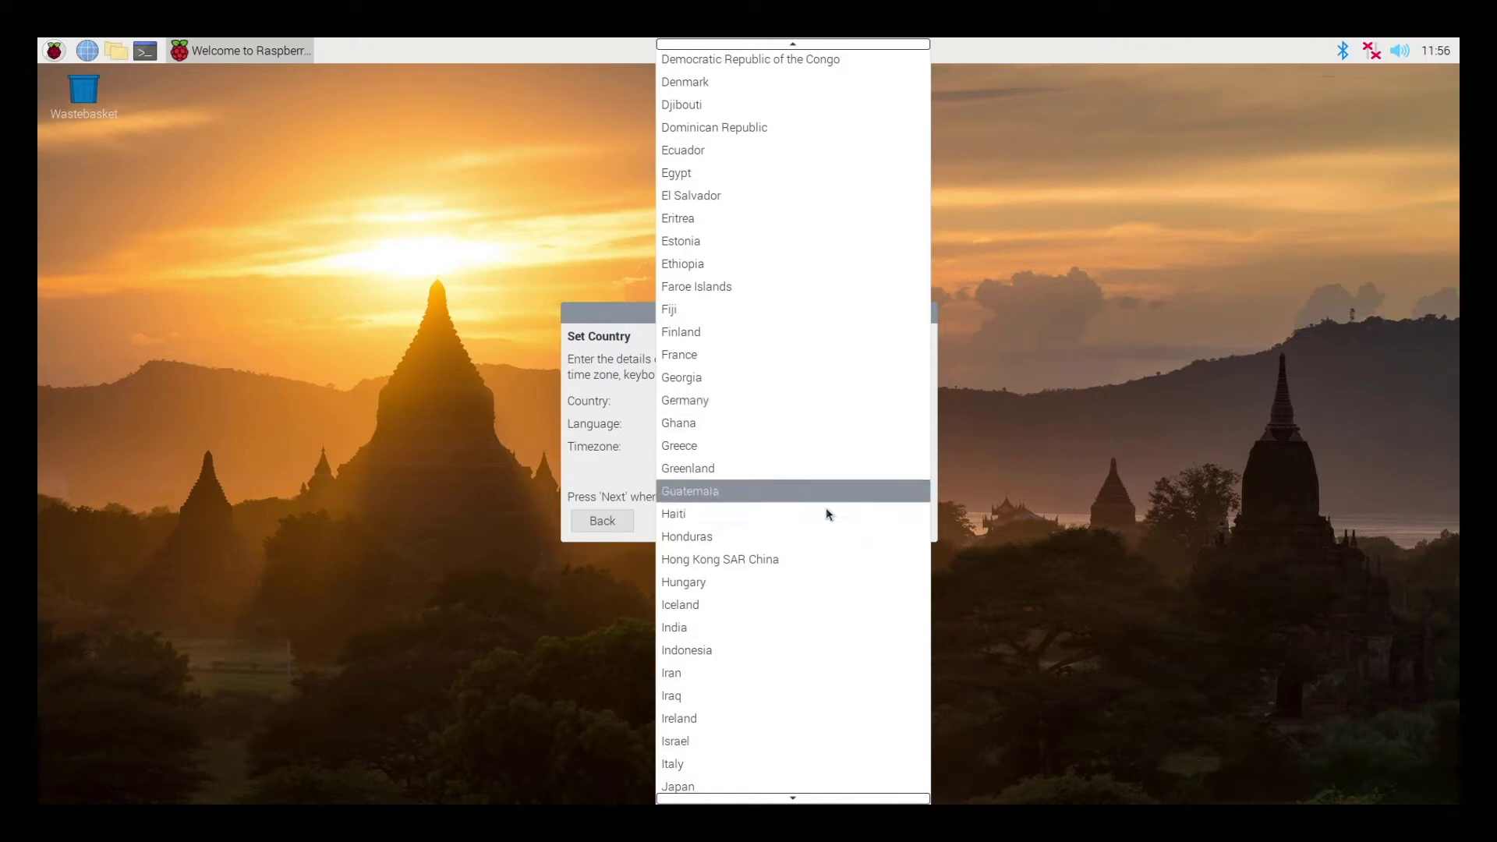
{"action": "left_click", "coordinate": [625, 474]}
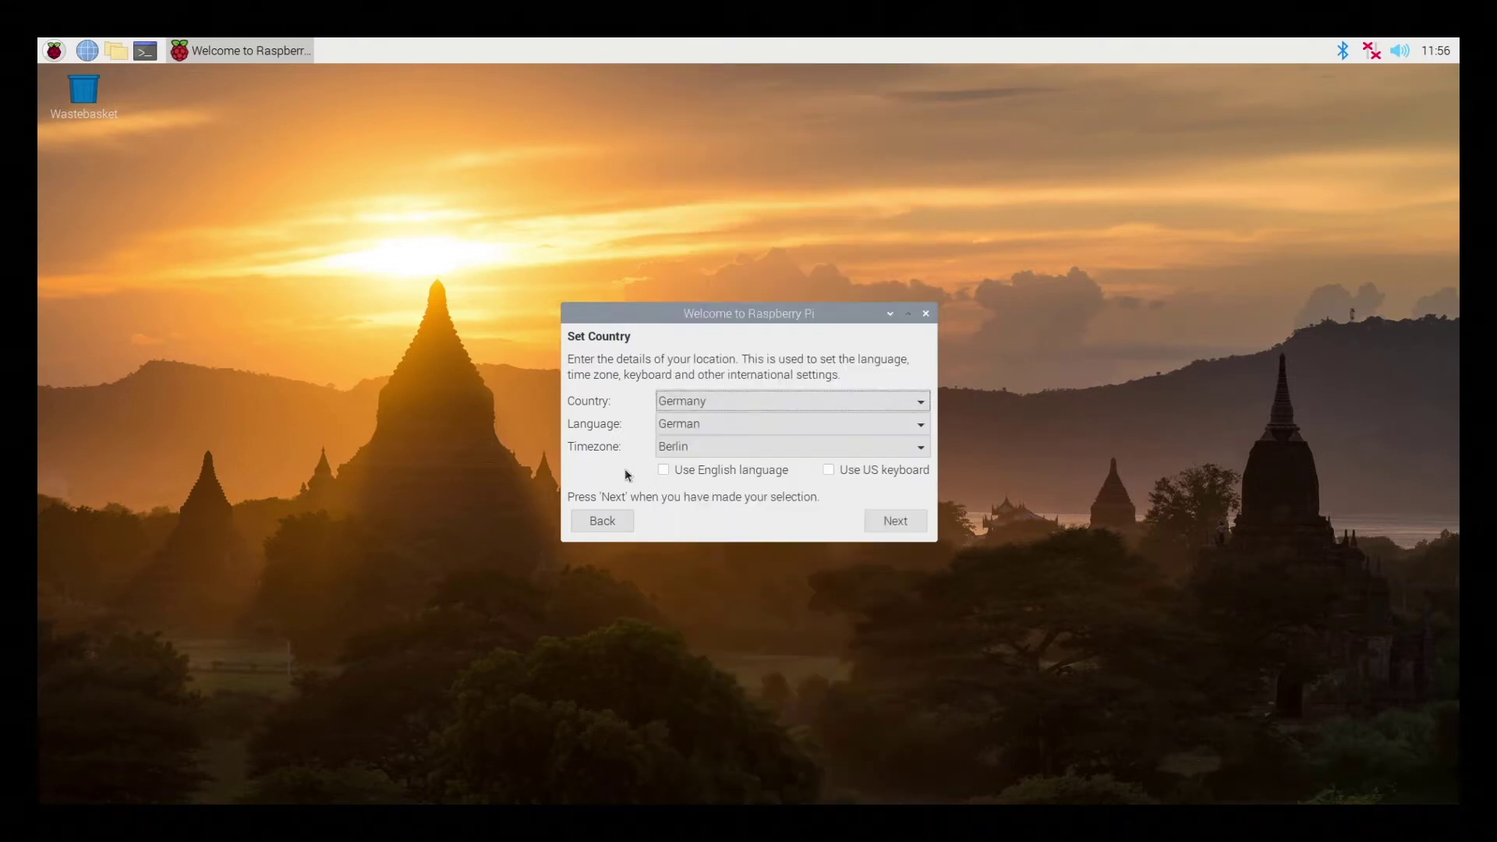
{"action": "left_click", "coordinate": [876, 531]}
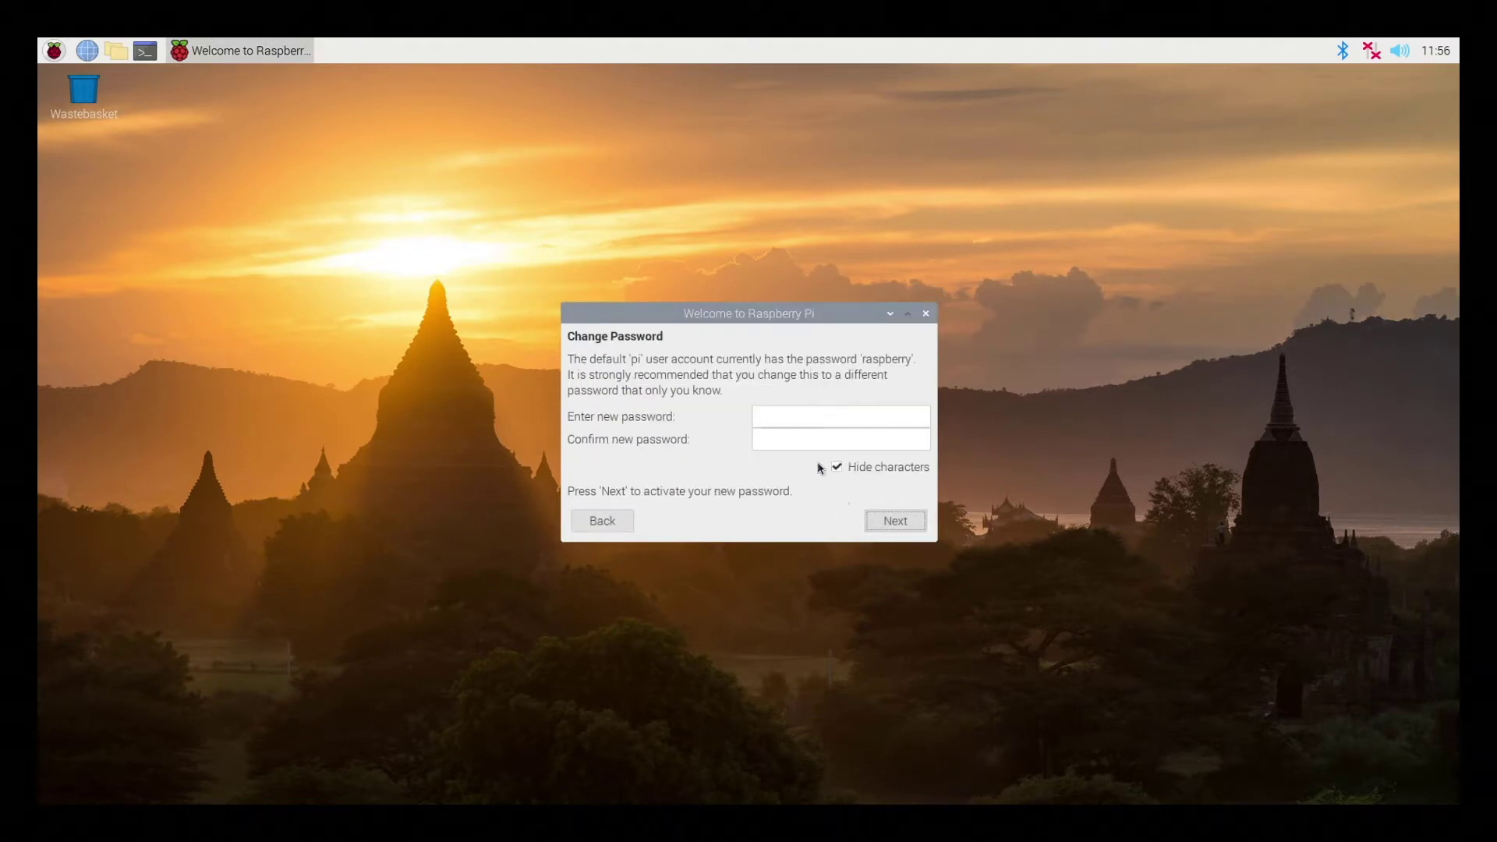
Enter and confirm a new pi password, then continue with the black-border option left unticked
{"action": "left_click", "coordinate": [805, 418]}
{"action": "type", "text": "abcd"}
{"action": "left_click", "coordinate": [805, 435]}
{"action": "type", "text": "abcd"}
{"action": "left_click", "coordinate": [916, 527]}
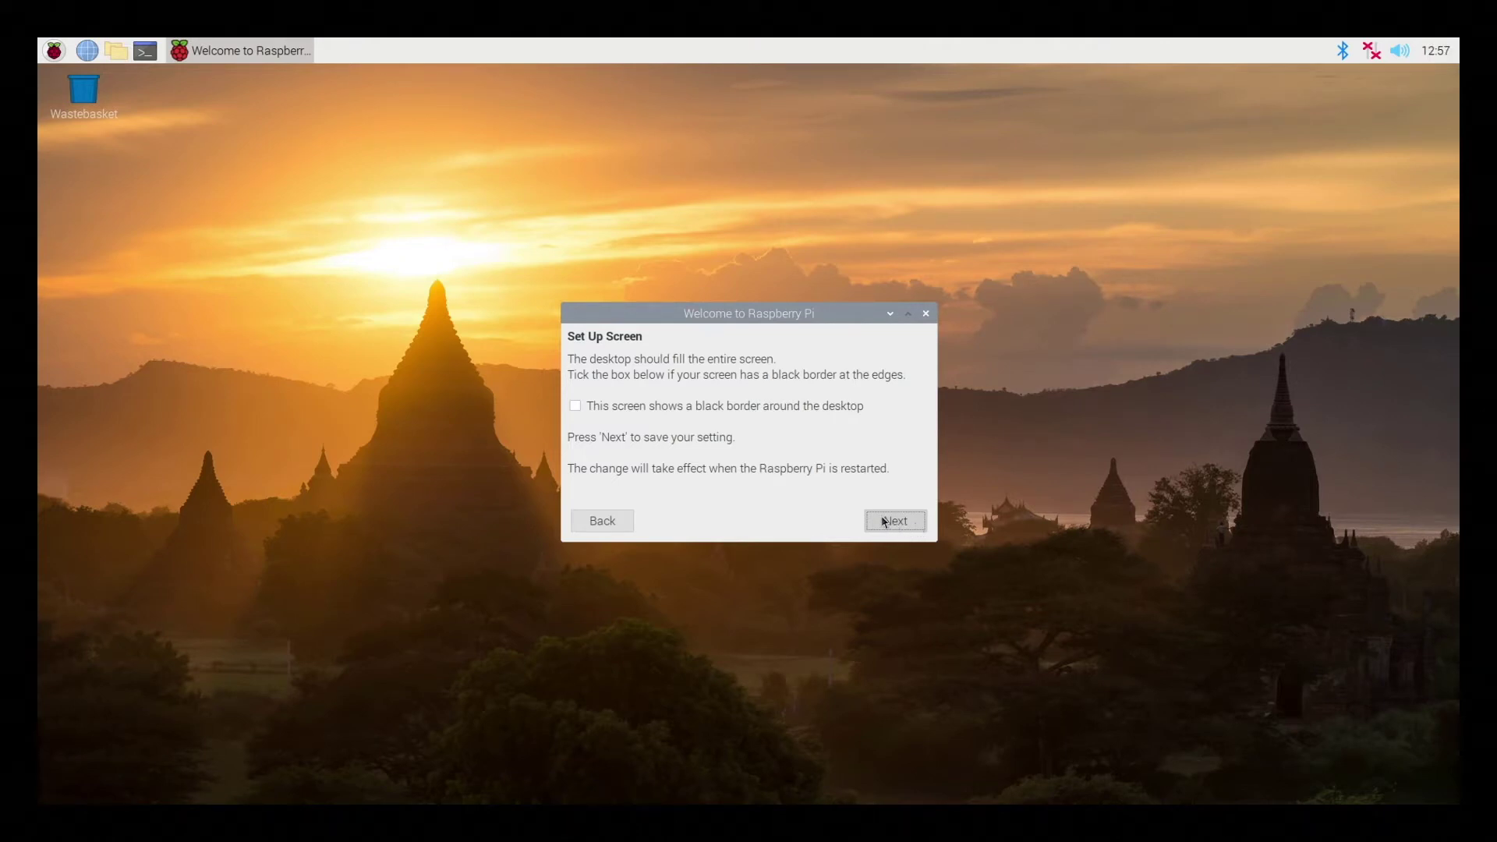
{"action": "left_click", "coordinate": [884, 522]}
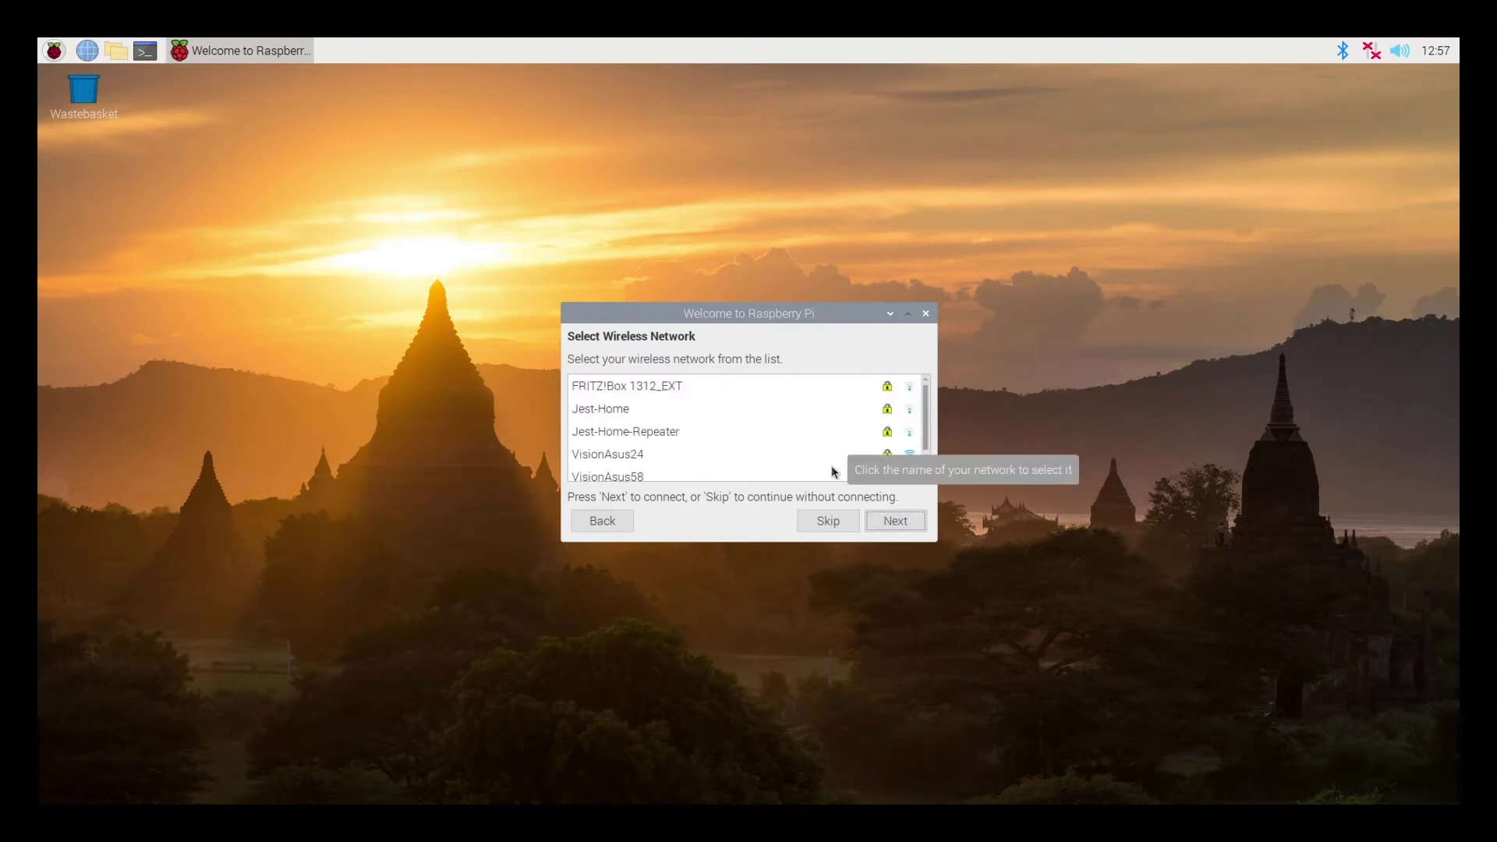
Select the VisionAsus58 Wi-Fi network, enter the network password, and connect
{"action": "left_click", "coordinate": [825, 475]}
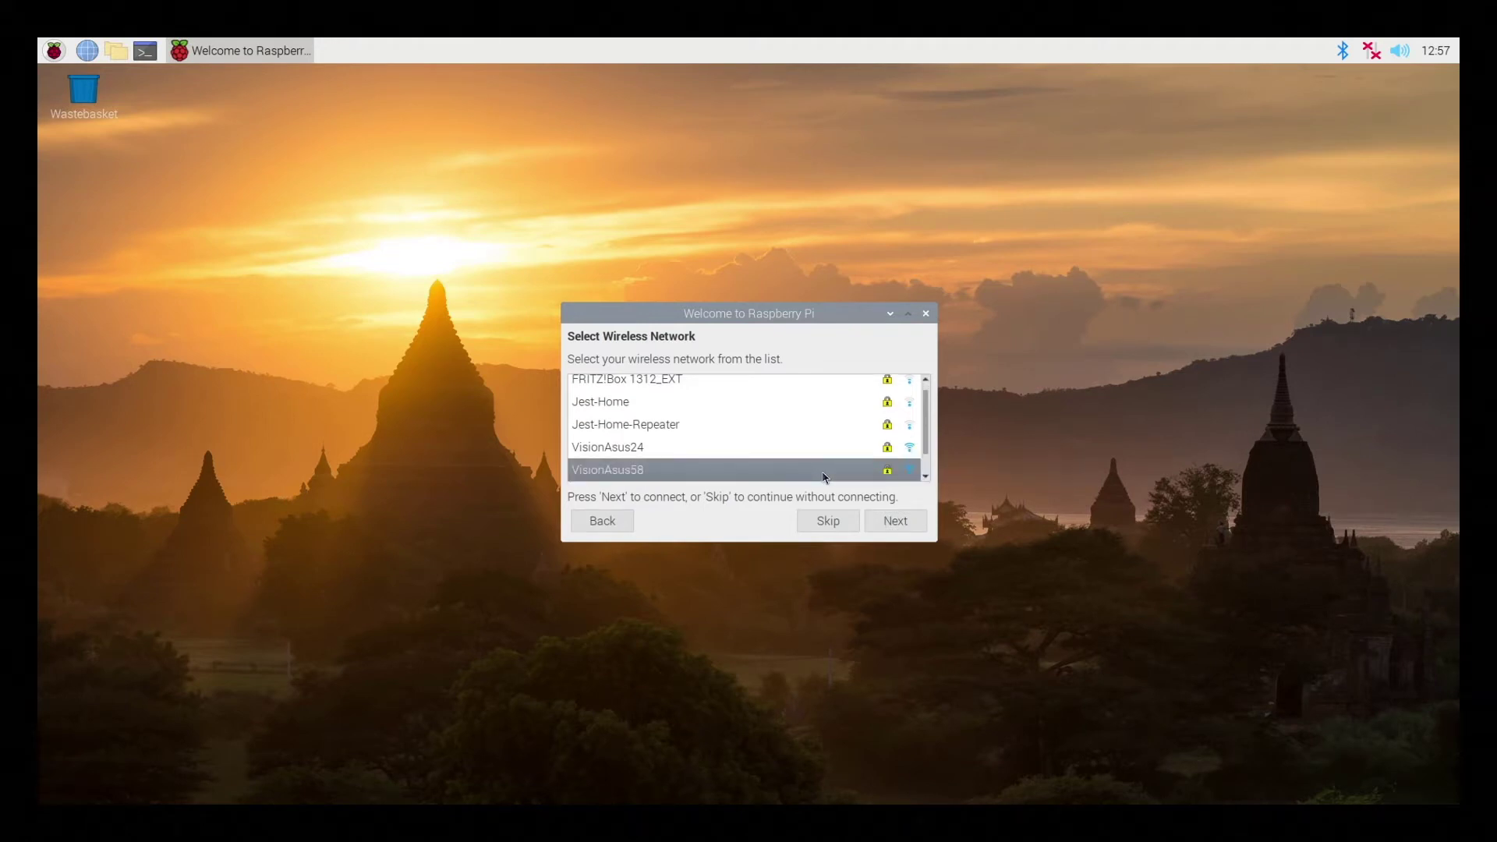
{"action": "left_click", "coordinate": [905, 522]}
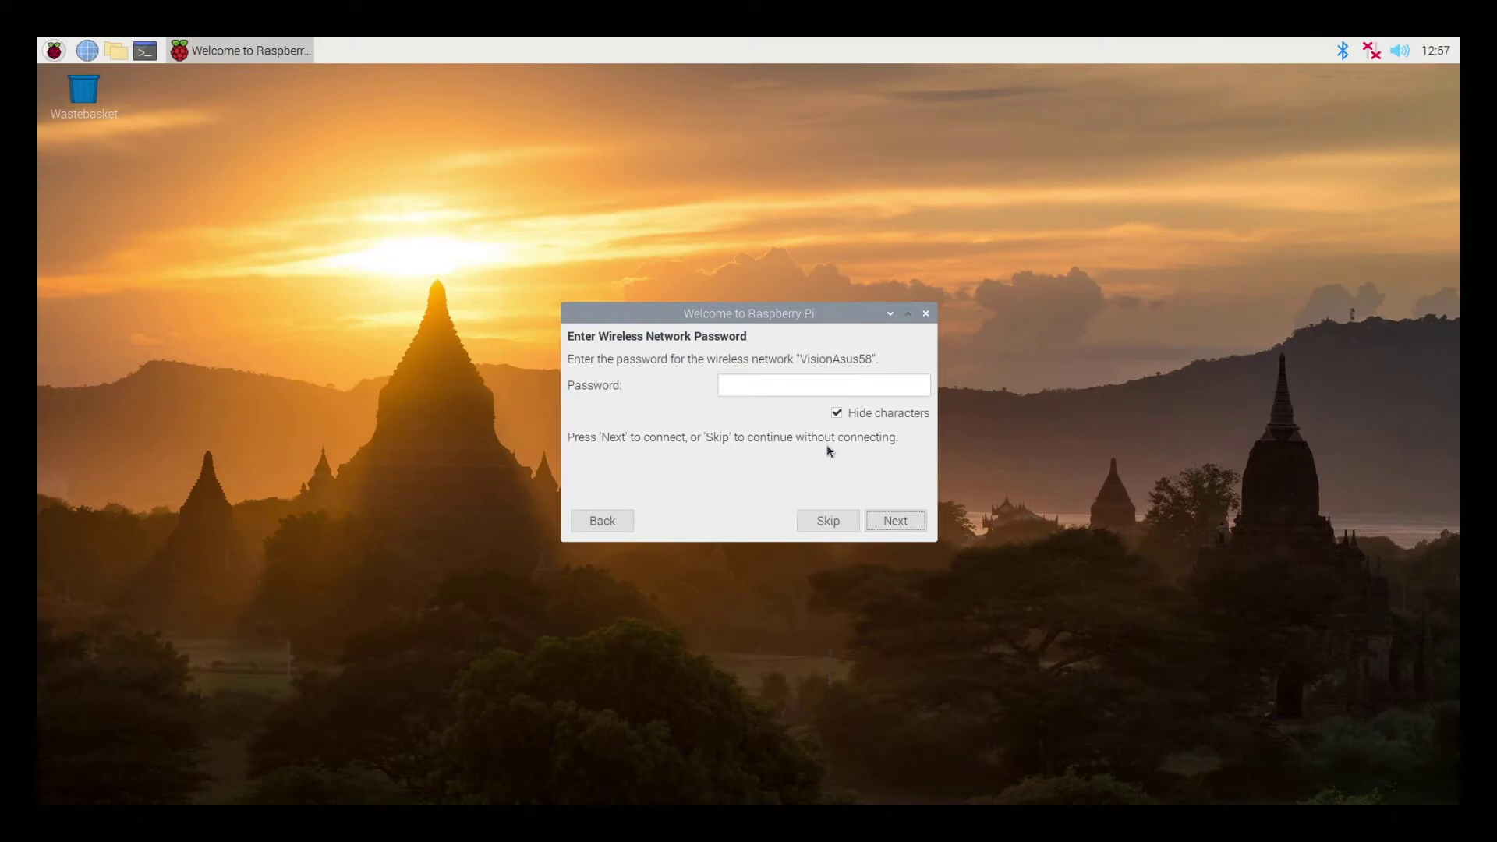
{"action": "left_click", "coordinate": [800, 377]}
{"action": "type", "text": "•••••••••••••••••••"}
{"action": "left_click", "coordinate": [878, 524]}
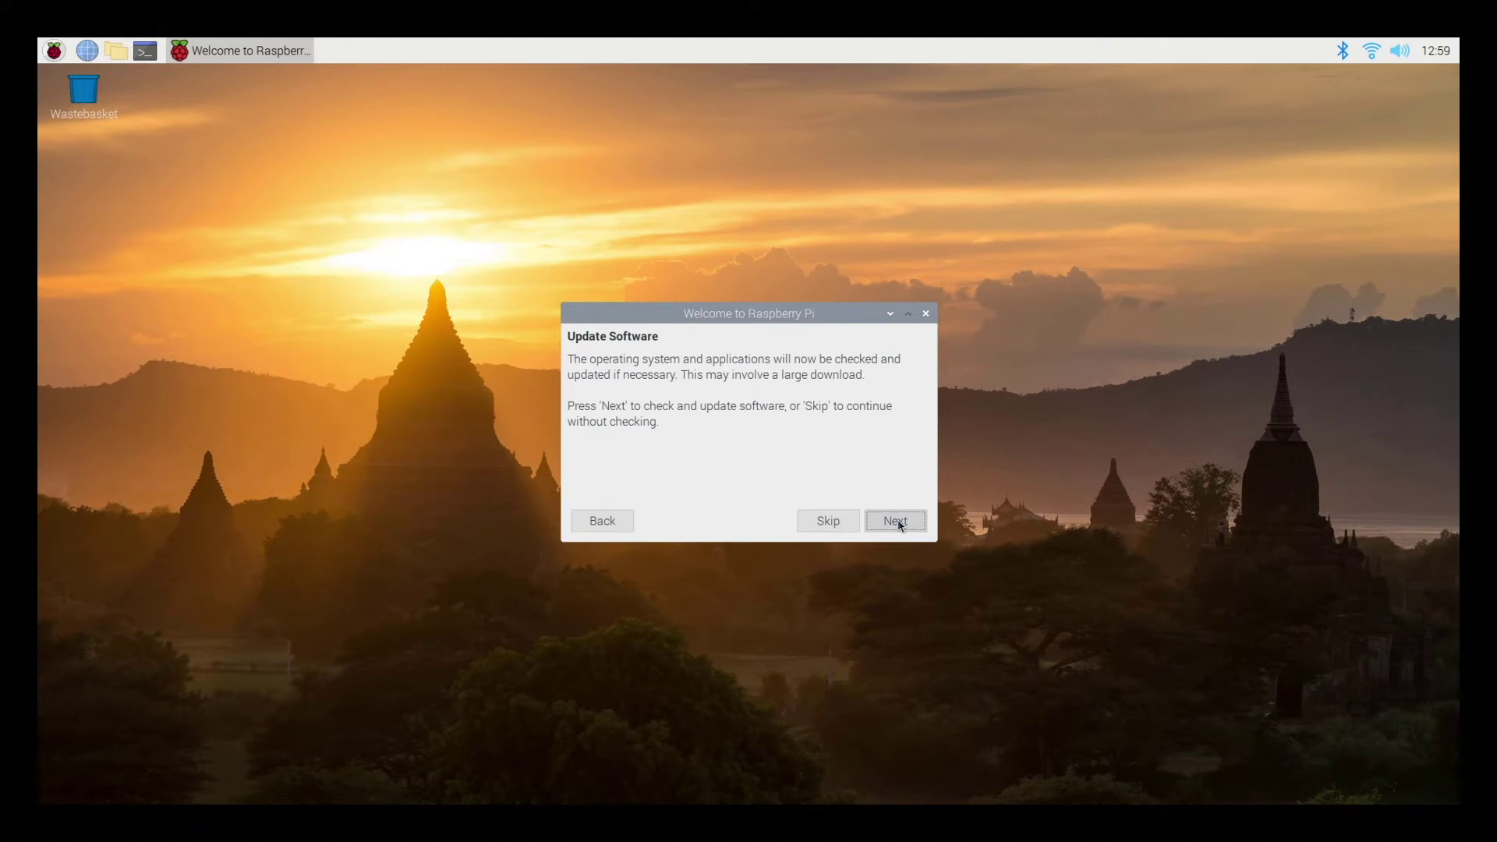
Skip the Update Software step and restart the Pi from Setup Complete
{"action": "left_click", "coordinate": [896, 521]}
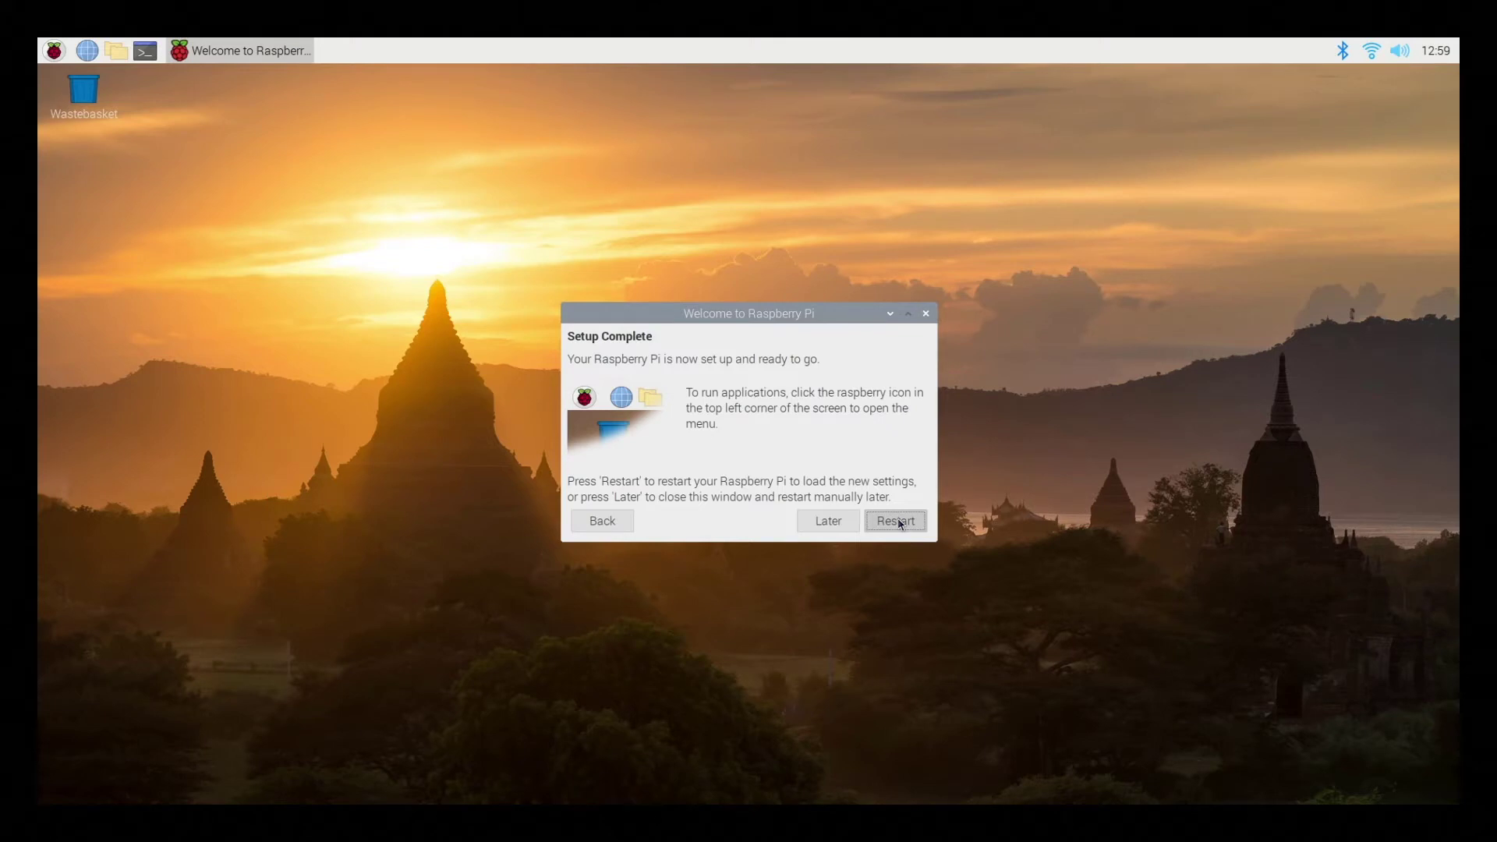
{"action": "left_click", "coordinate": [900, 523]}
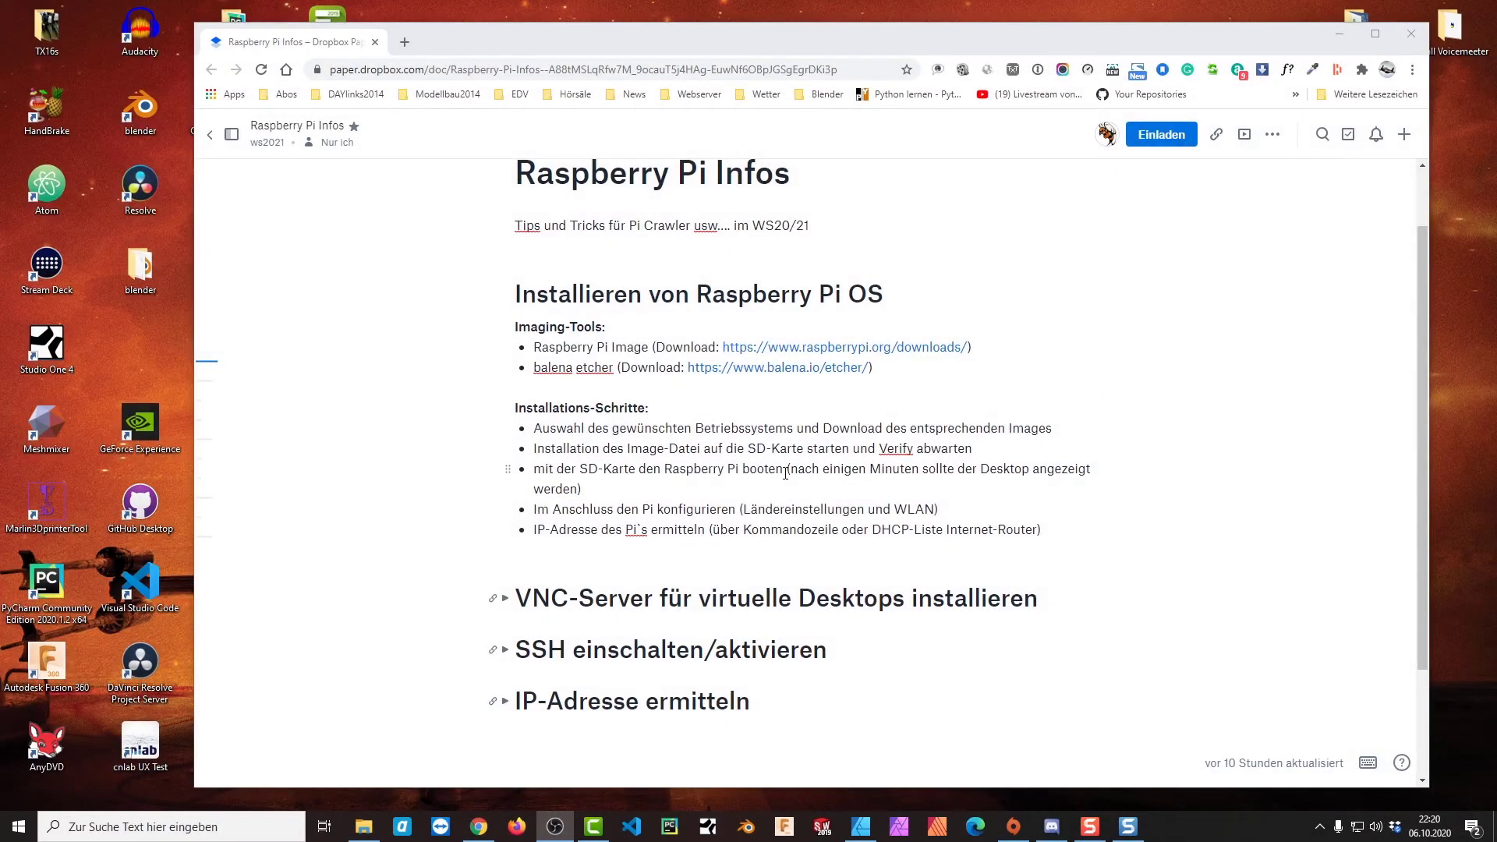
{"action": "scroll", "coordinate": [562, 549], "scroll_direction": "down", "scroll_amount": 2}
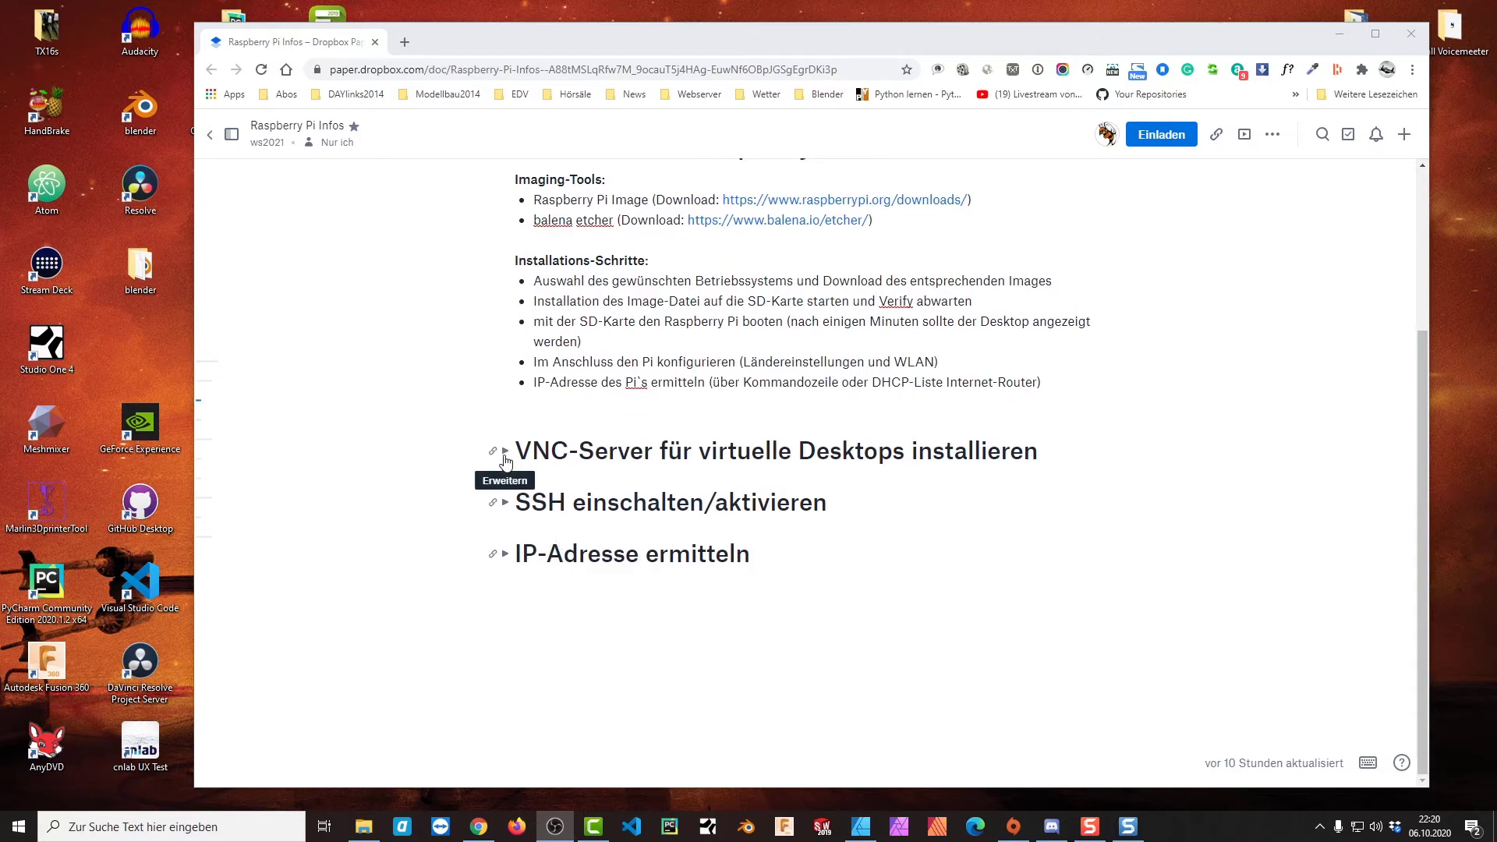
{"action": "left_click", "coordinate": [506, 452]}
{"action": "scroll", "coordinate": [660, 473], "scroll_direction": "down", "scroll_amount": 2}
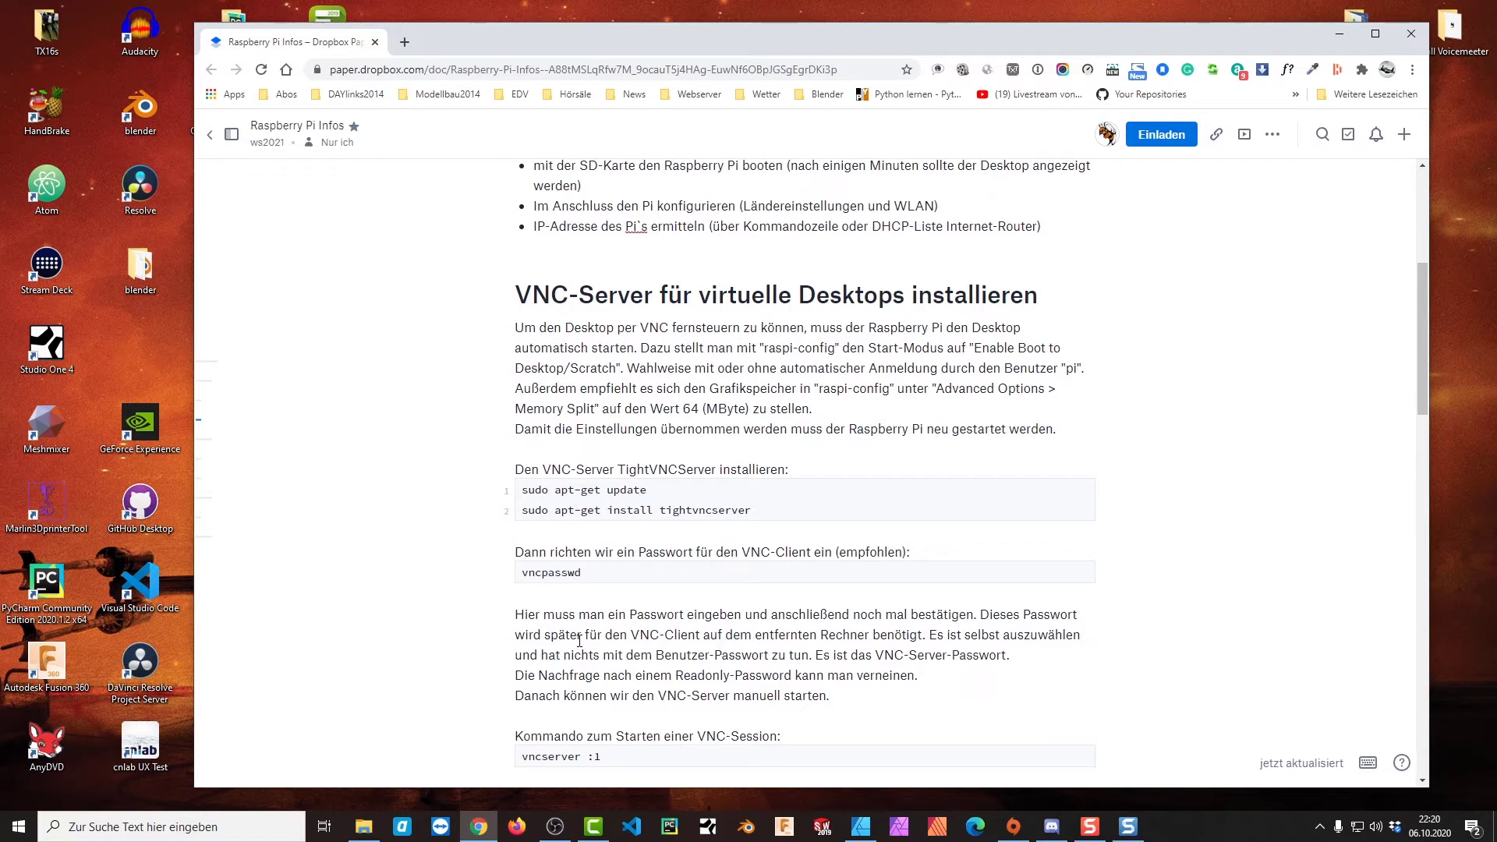
{"action": "scroll", "coordinate": [580, 639], "scroll_direction": "down", "scroll_amount": 1}
{"action": "scroll", "coordinate": [581, 639], "scroll_direction": "up", "scroll_amount": 2}
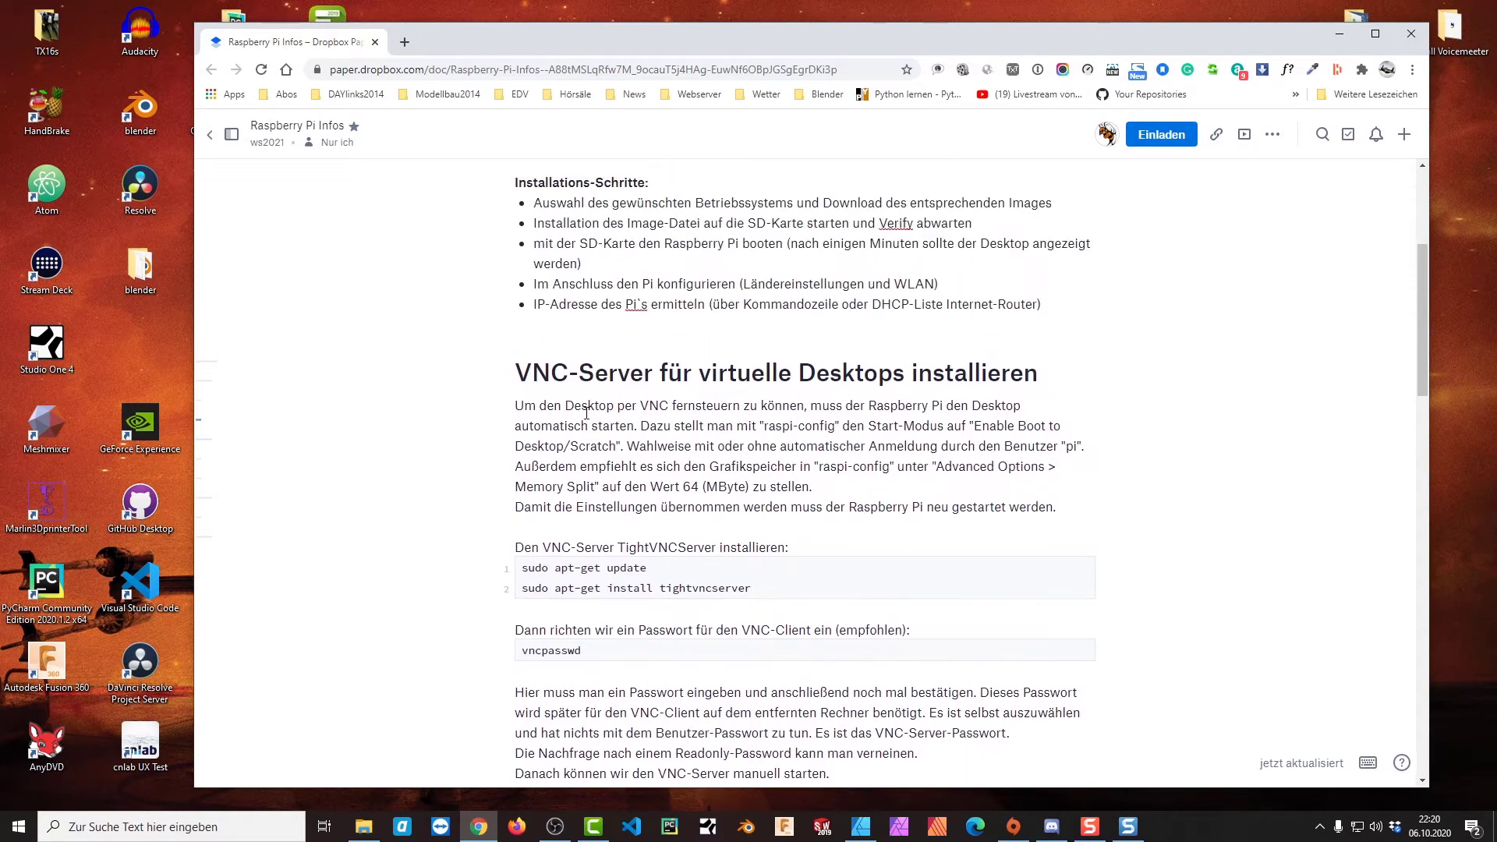
{"action": "left_click", "coordinate": [506, 373]}
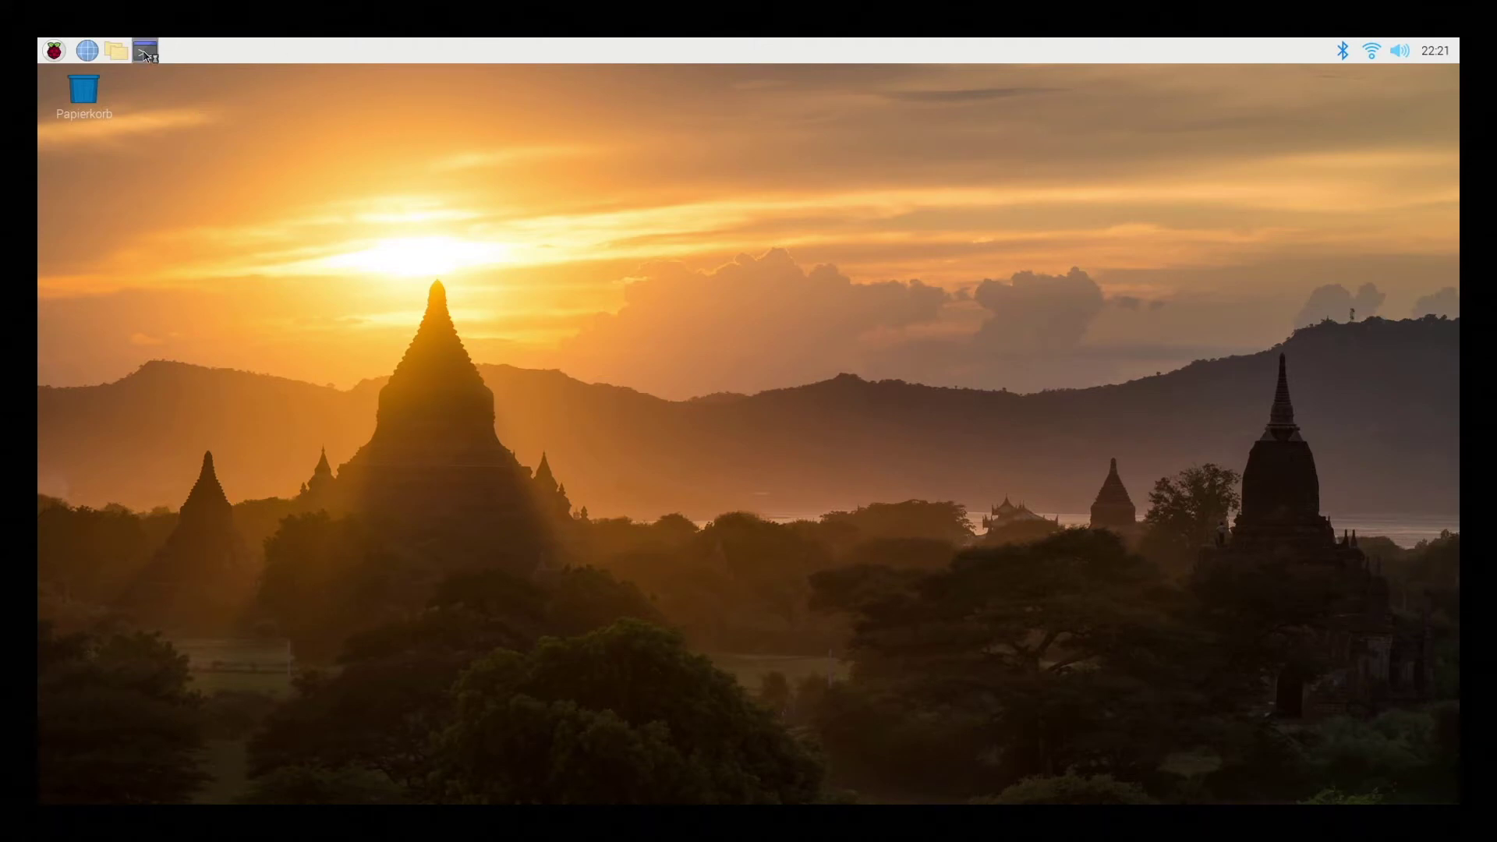
Launch LXTerminal from the taskbar, close the duplicate window, and center the remaining one
{"action": "left_click", "coordinate": [145, 53]}
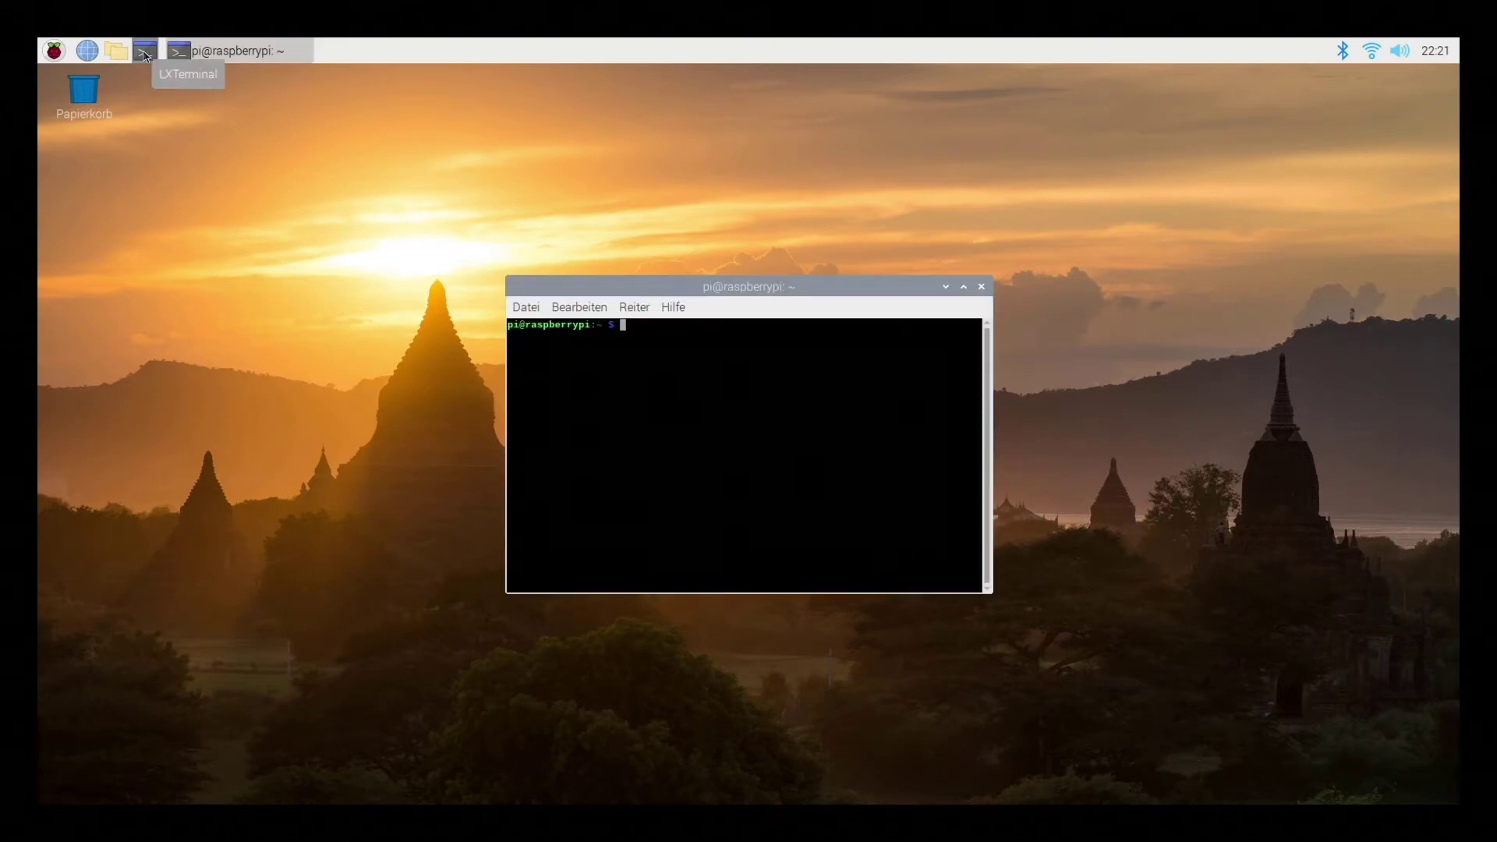
{"action": "left_click", "coordinate": [145, 53]}
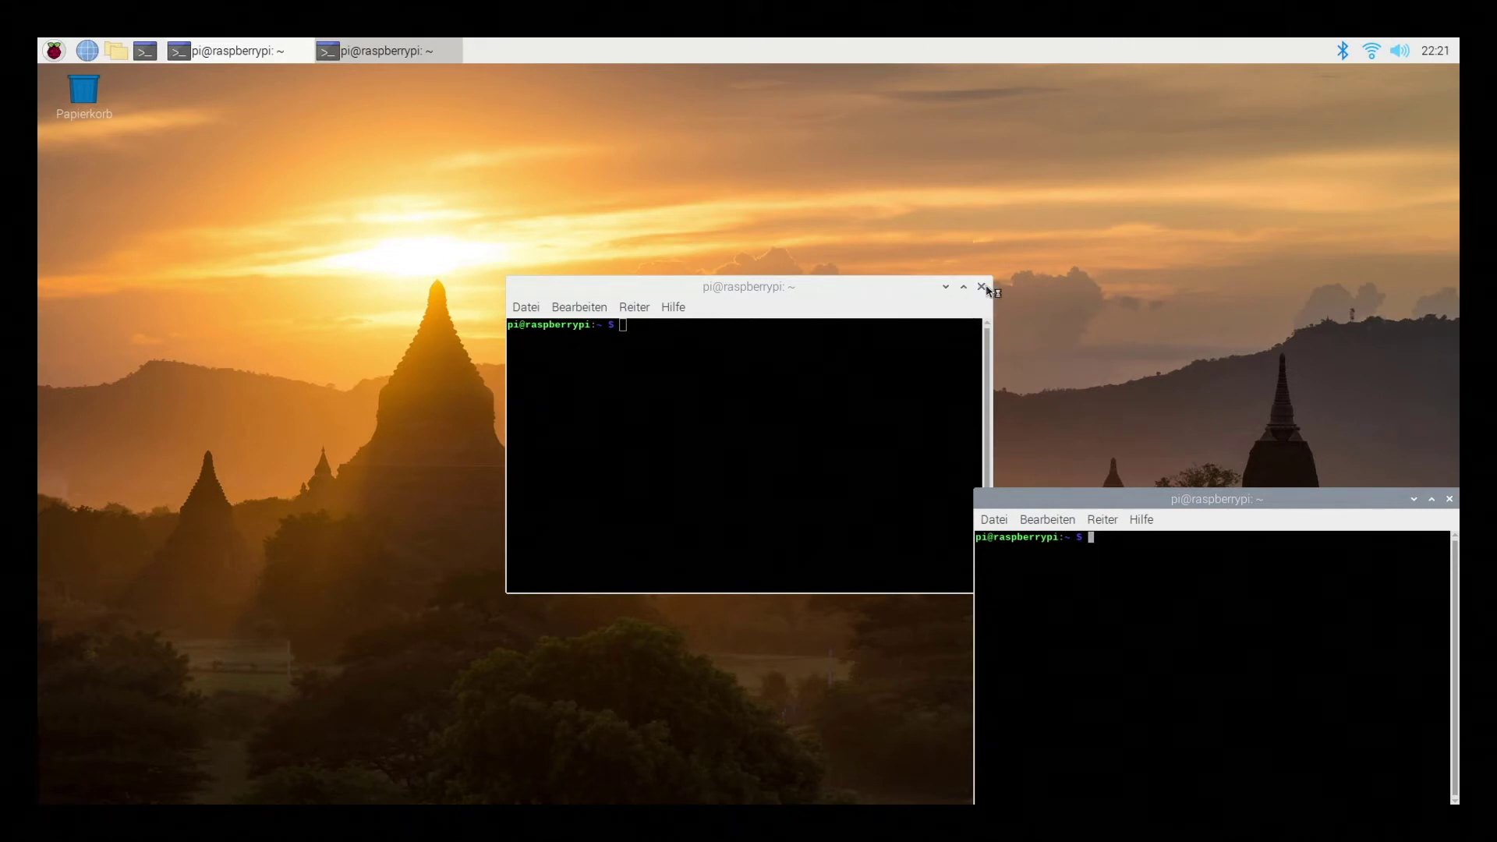
{"action": "left_click", "coordinate": [986, 287]}
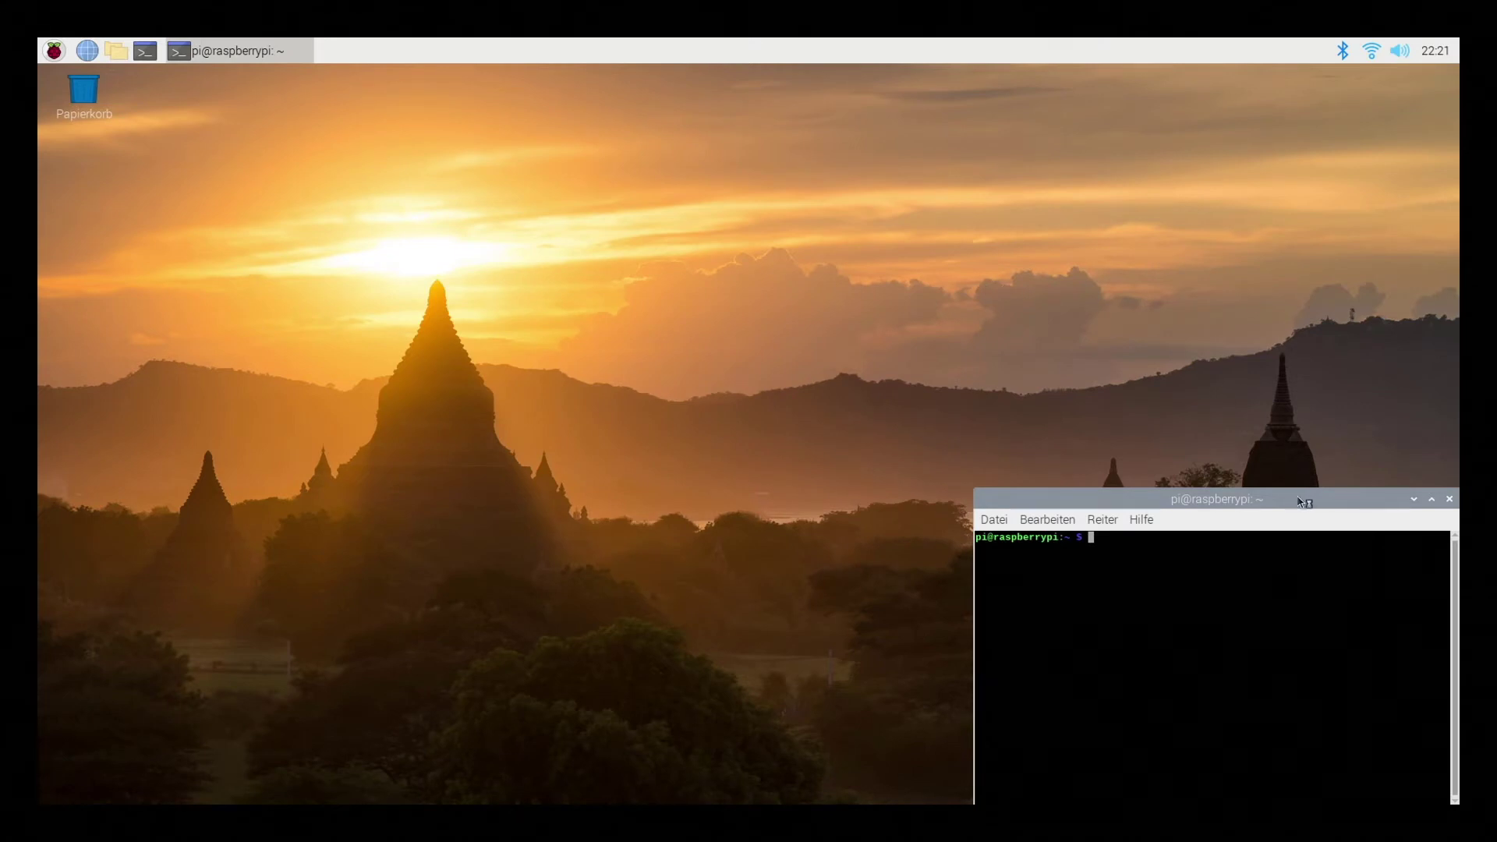
{"action": "left_click_drag", "start_coordinate": [1305, 502], "coordinate": [708, 215]}
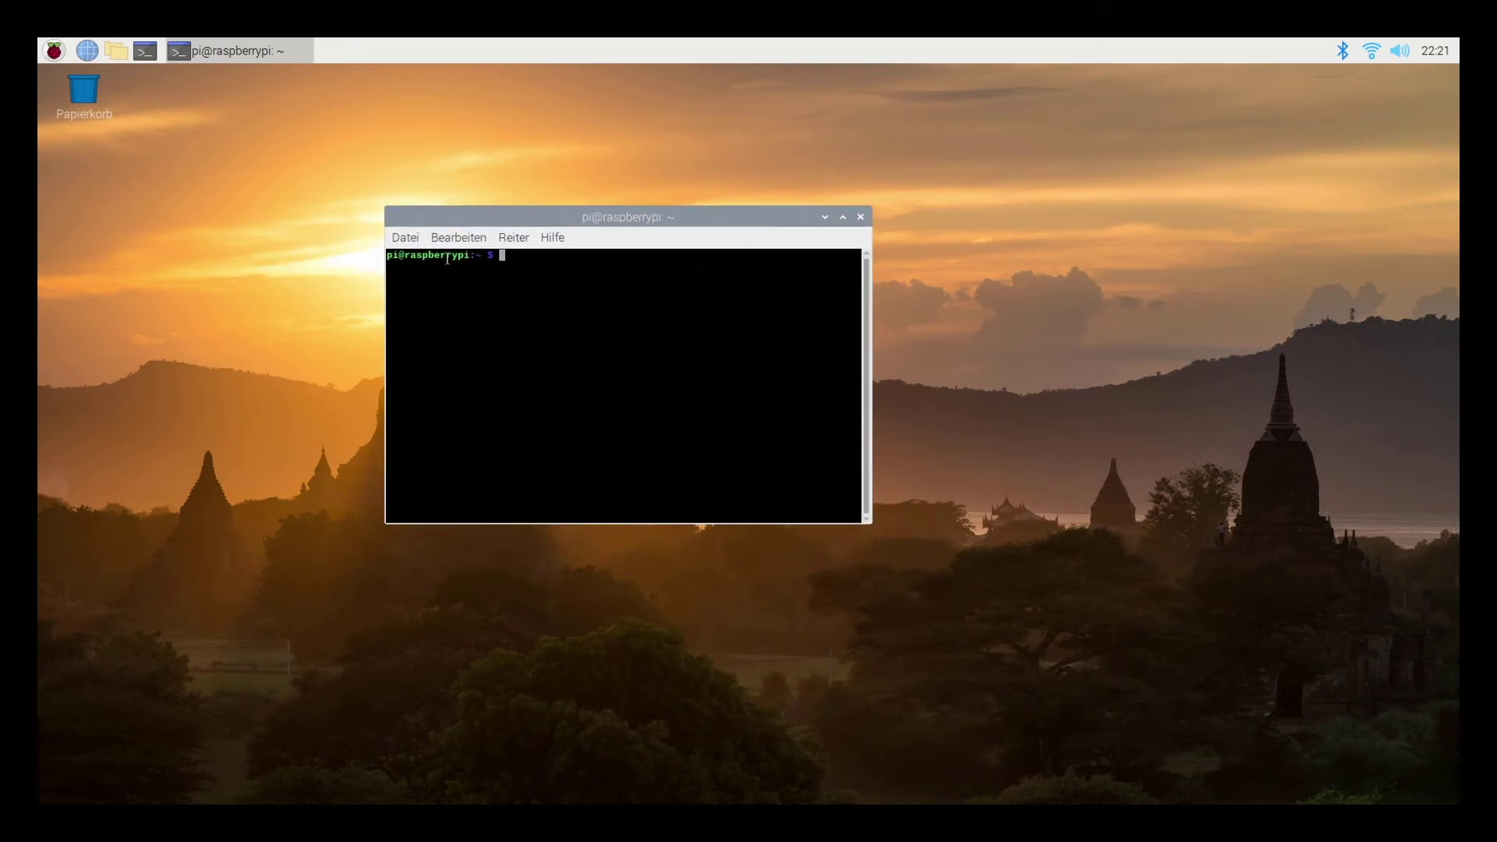
Open LXTerminal's preferences and the Terminal-Schriftart font chooser
{"action": "left_click", "coordinate": [398, 245]}
{"action": "left_click", "coordinate": [399, 240]}
{"action": "left_click", "coordinate": [451, 240]}
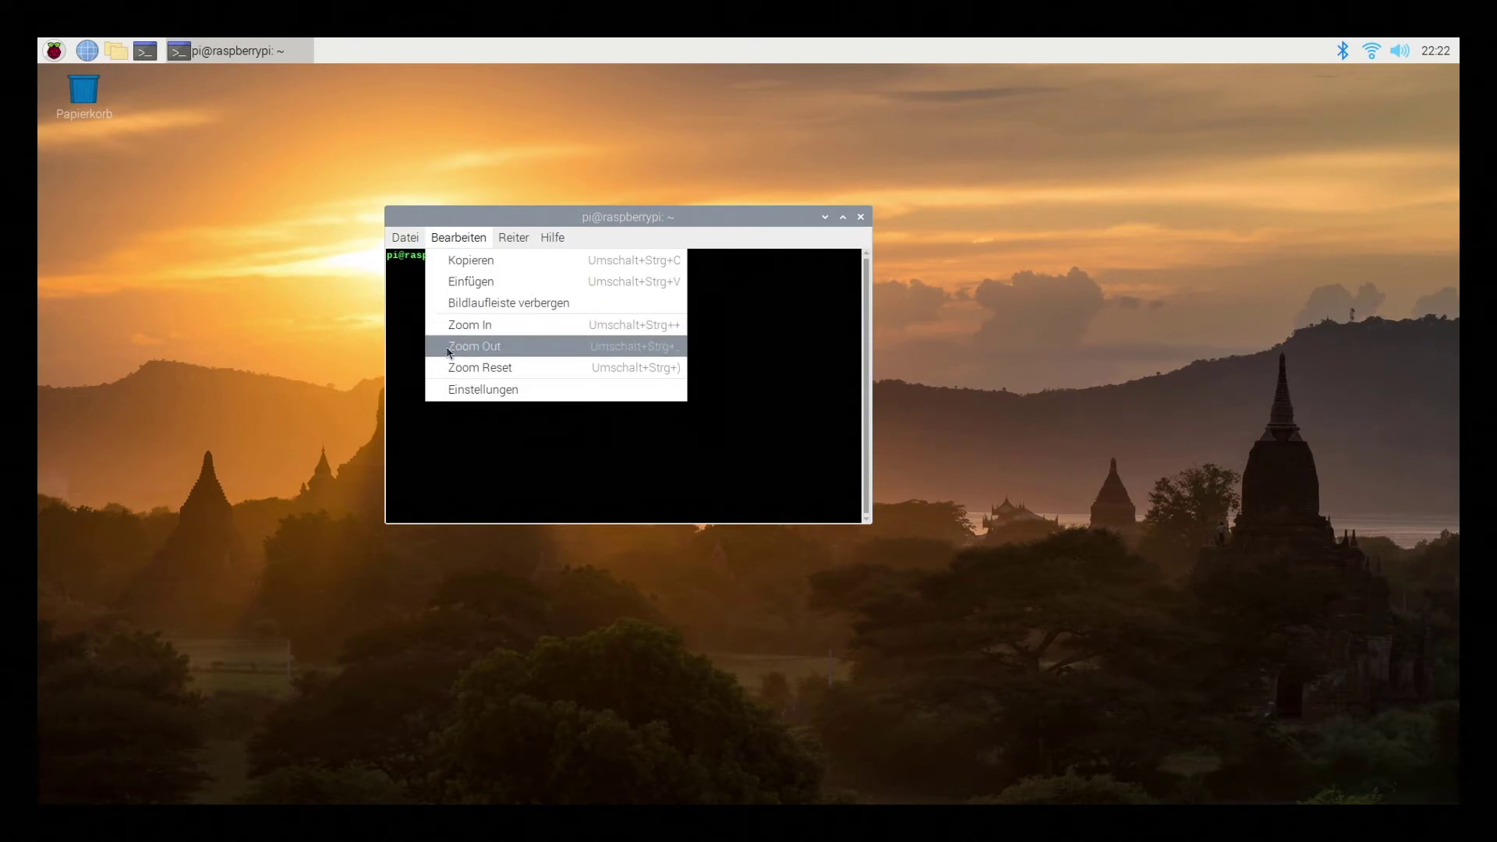
{"action": "left_click", "coordinate": [464, 390]}
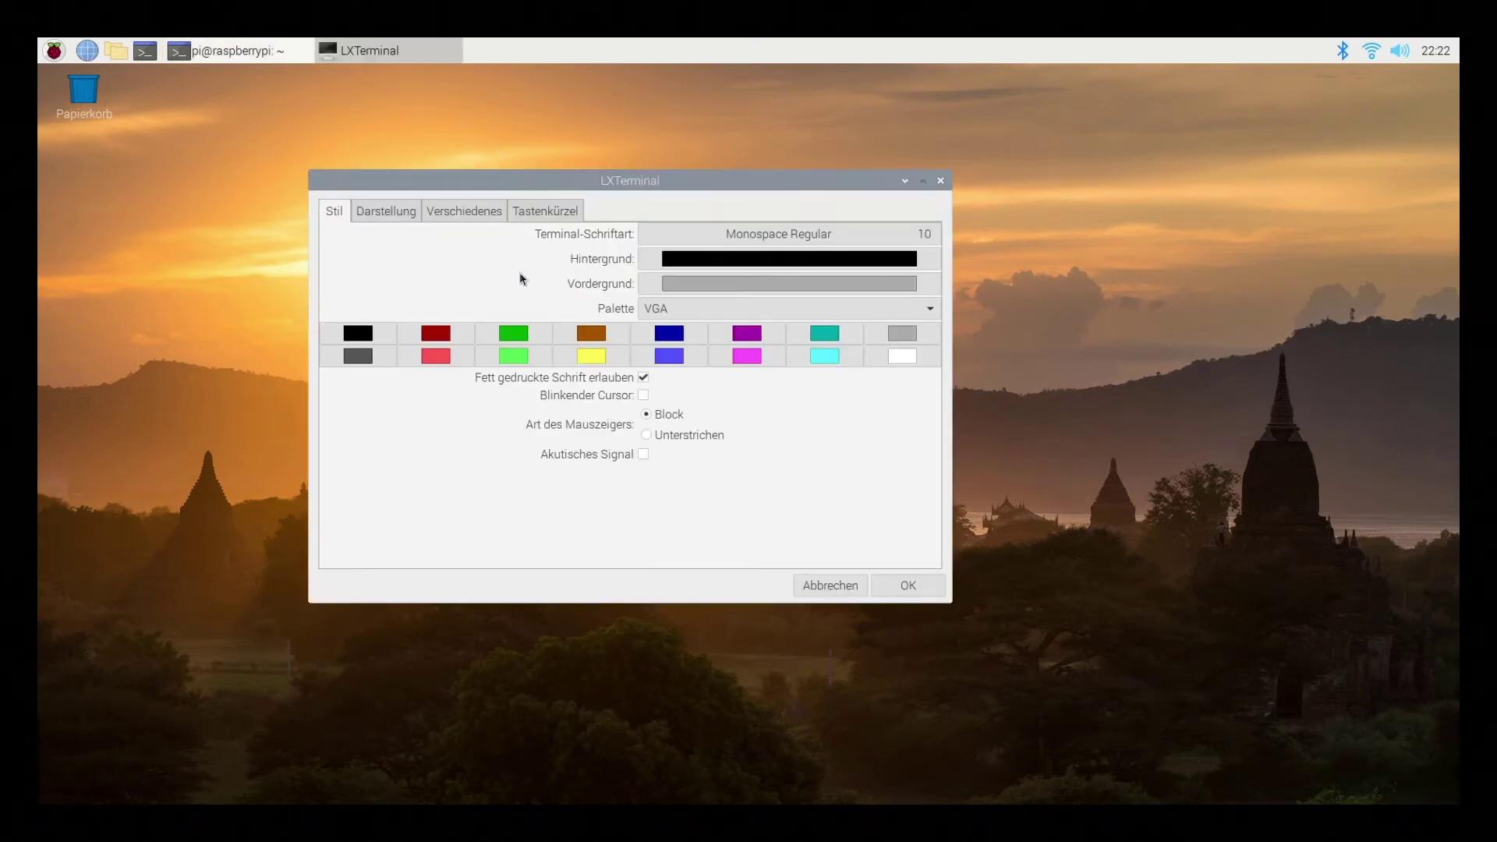
{"action": "left_click", "coordinate": [928, 242]}
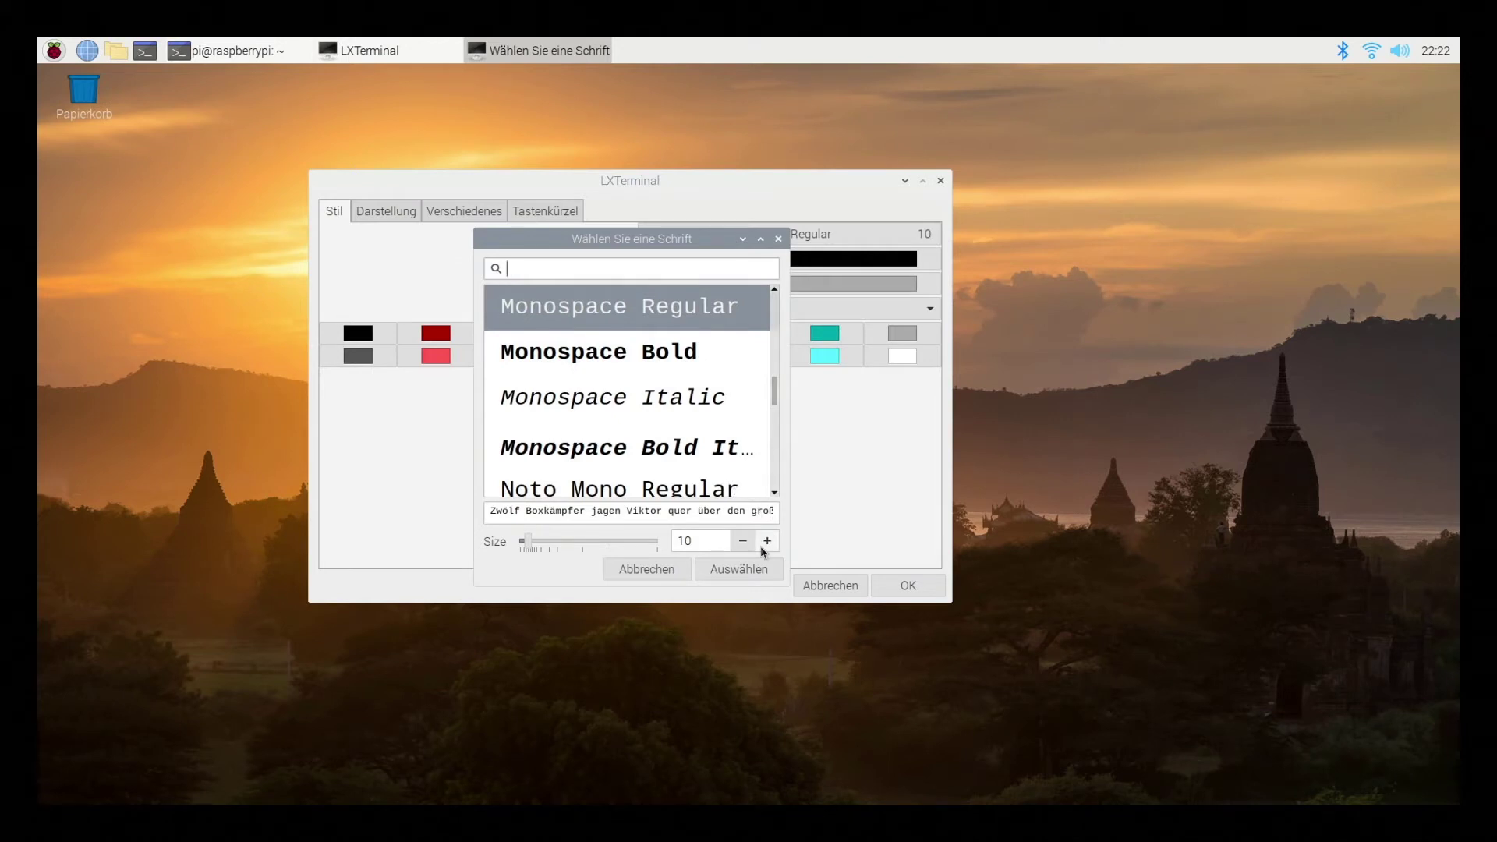
Raise the Monospace Regular size to 20, bring it back to 15, and accept it
{"action": "left_click", "coordinate": [770, 542]}
{"action": "left_click", "coordinate": [770, 541]}
{"action": "left_click", "coordinate": [770, 541]}
{"action": "left_click", "coordinate": [770, 541]}
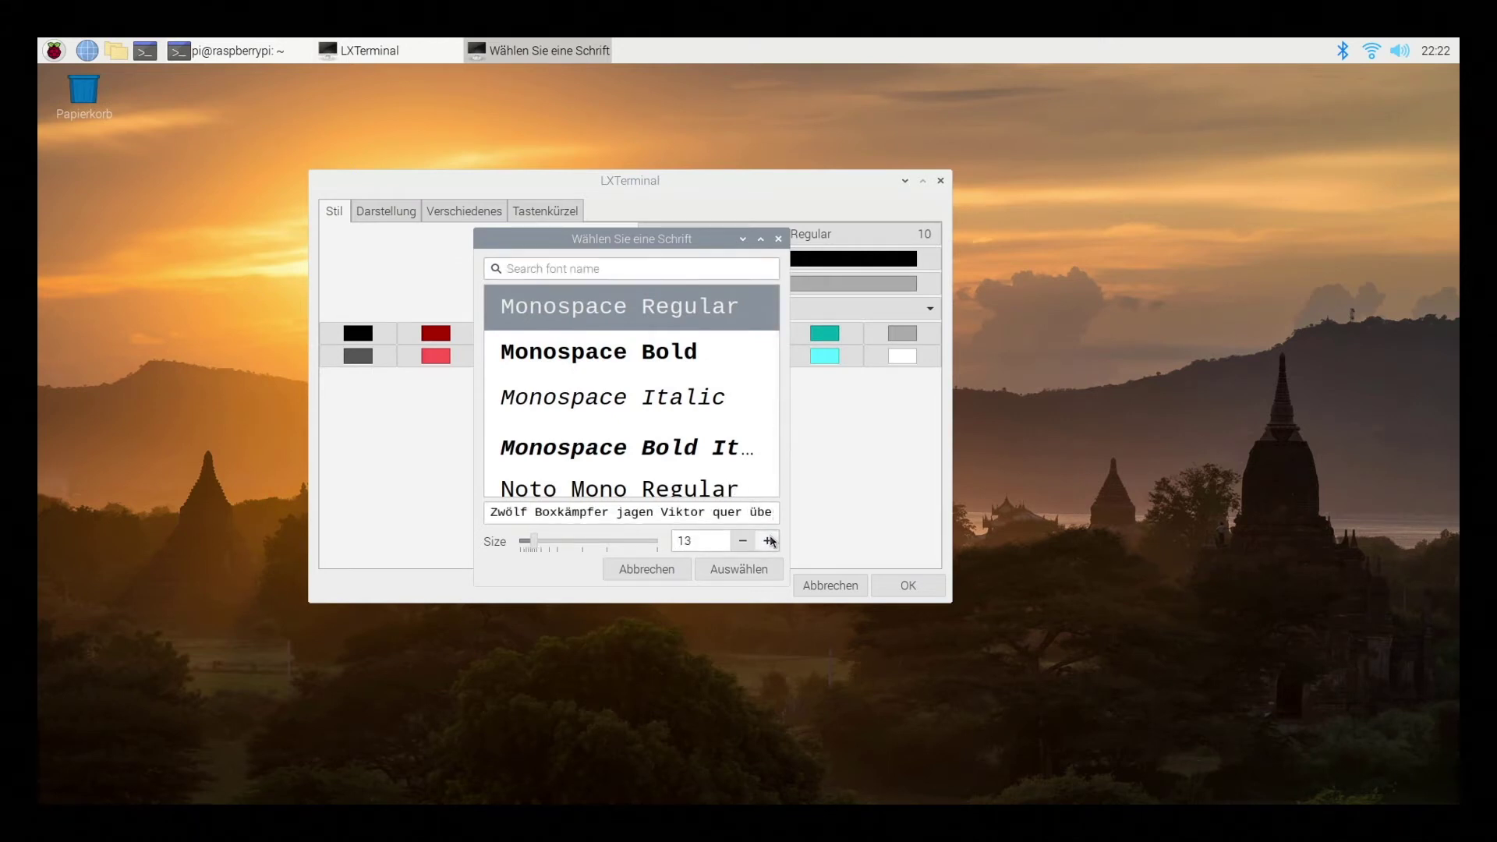
{"action": "left_click", "coordinate": [769, 542]}
{"action": "left_click", "coordinate": [770, 542]}
{"action": "left_click", "coordinate": [770, 542]}
{"action": "left_click", "coordinate": [770, 542]}
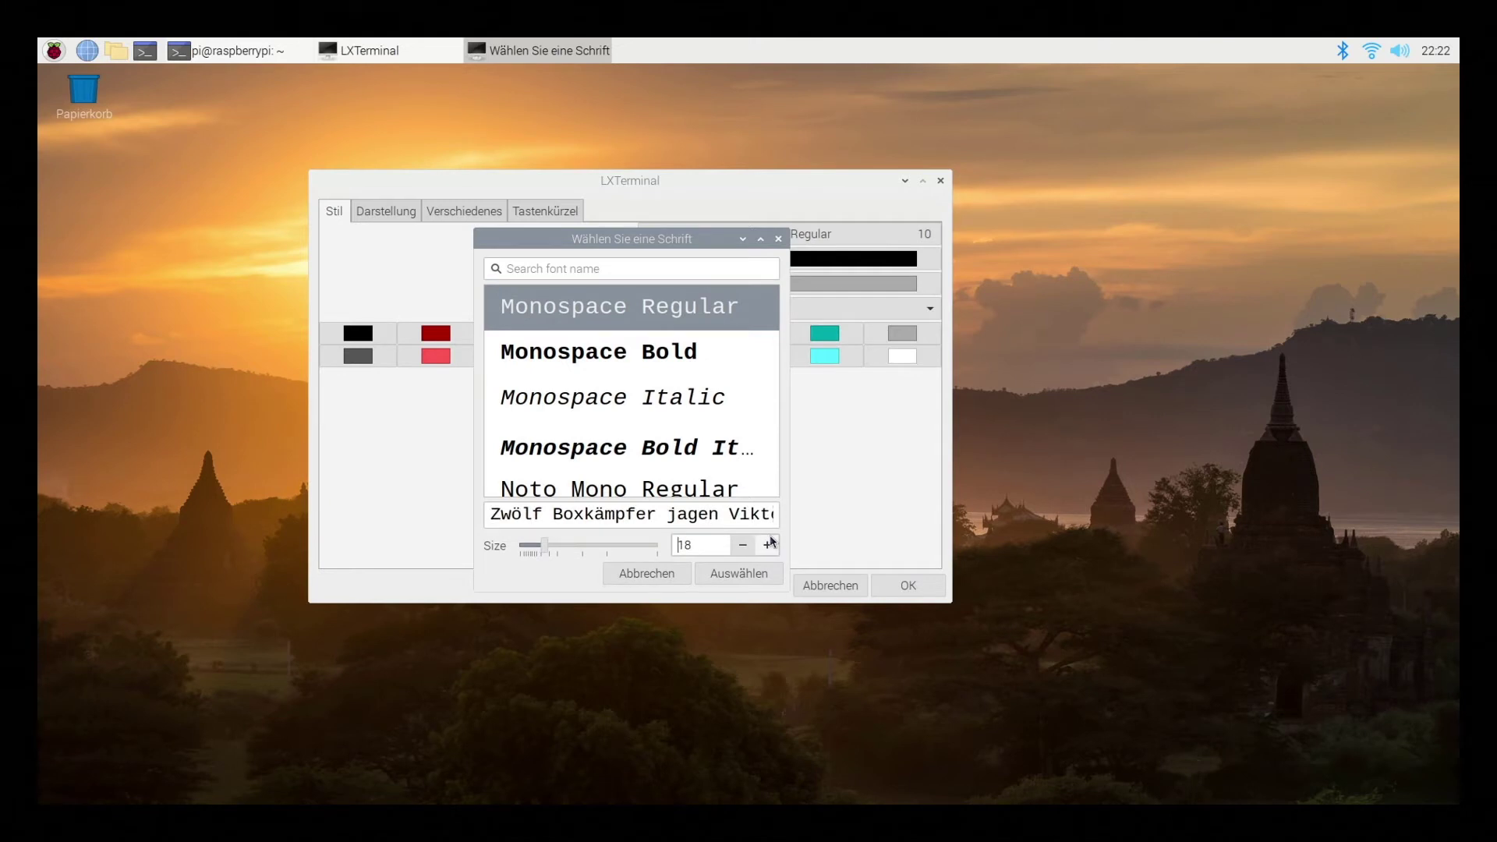
{"action": "left_click", "coordinate": [769, 543]}
{"action": "left_click", "coordinate": [769, 543]}
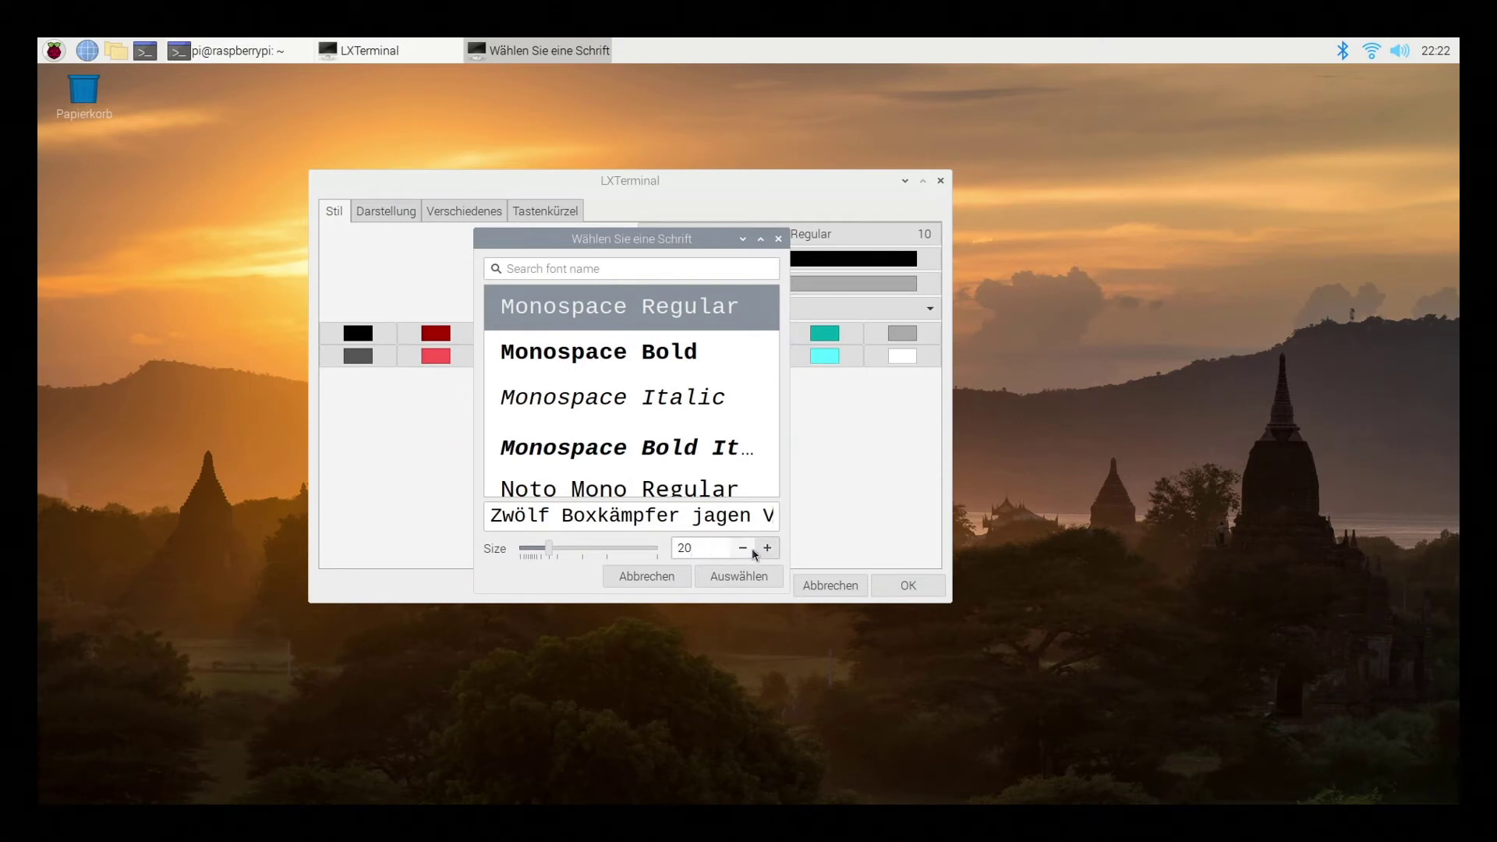
{"action": "left_click", "coordinate": [737, 549]}
{"action": "left_click", "coordinate": [737, 549]}
{"action": "left_click", "coordinate": [738, 549]}
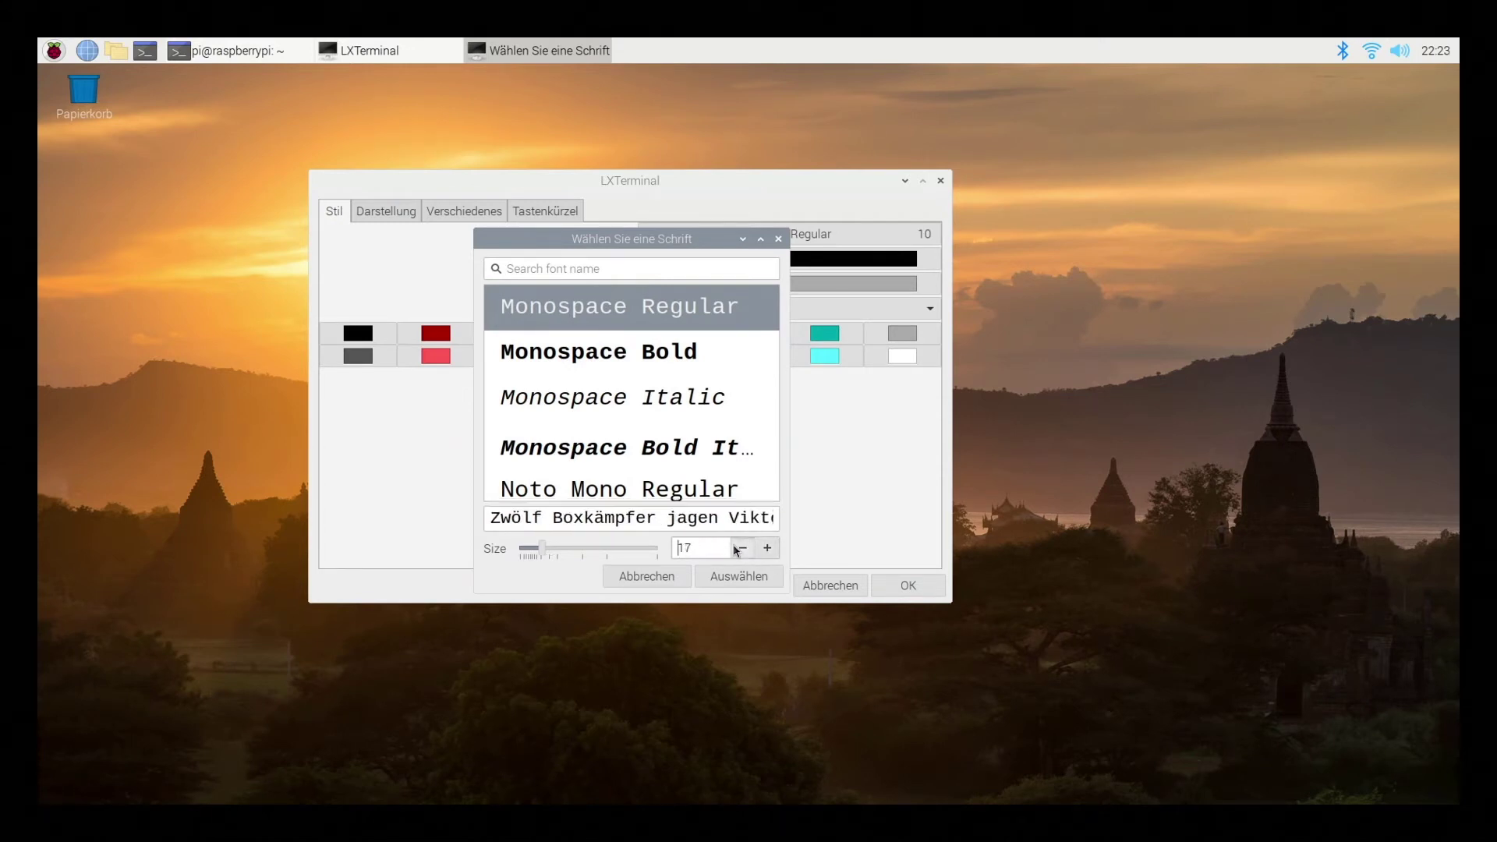
{"action": "left_click", "coordinate": [739, 550]}
{"action": "left_click", "coordinate": [741, 550]}
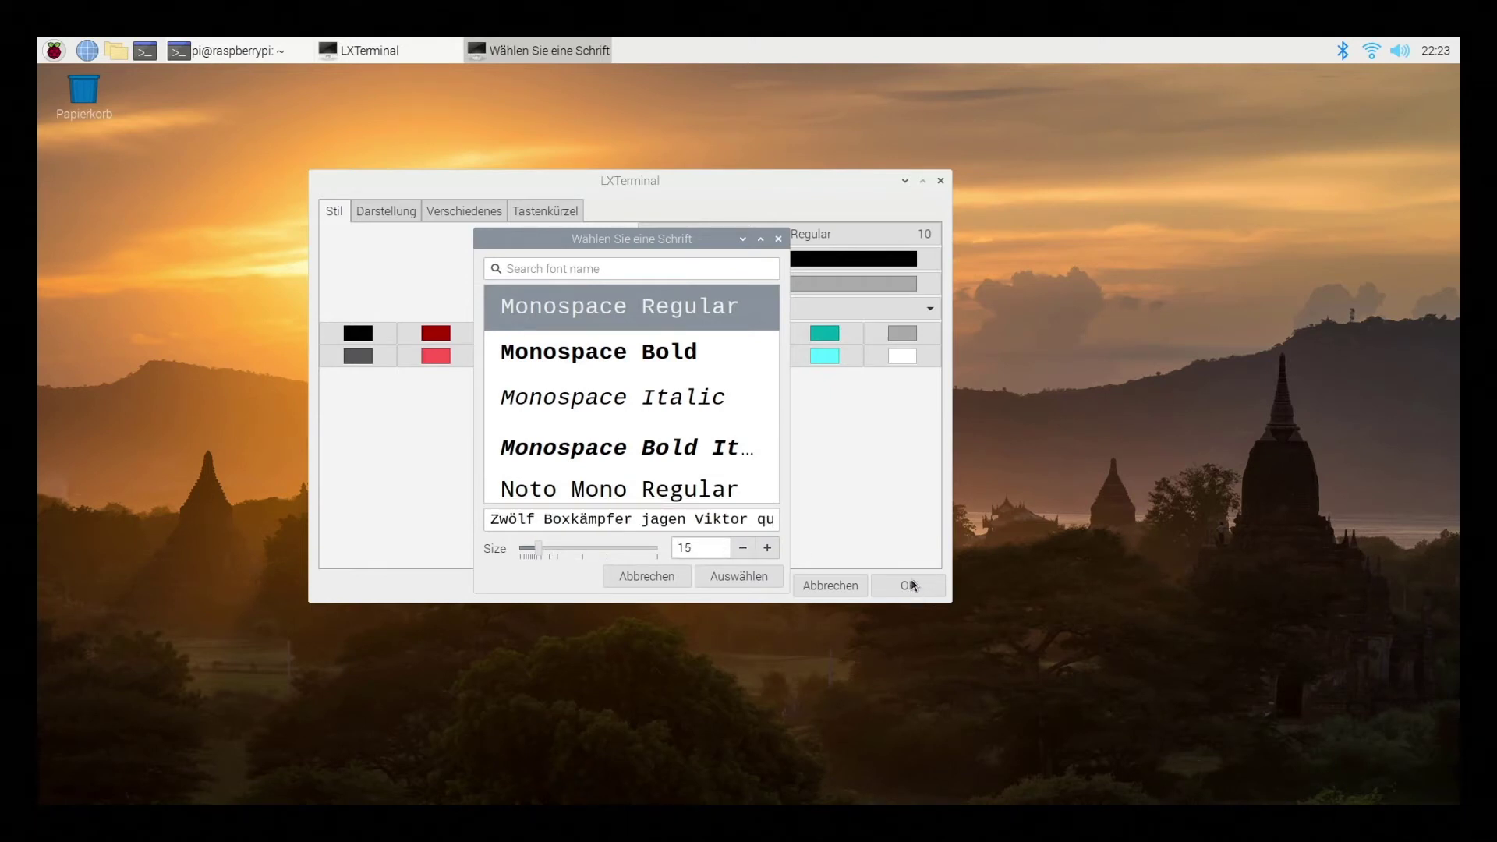
{"action": "left_click", "coordinate": [733, 577]}
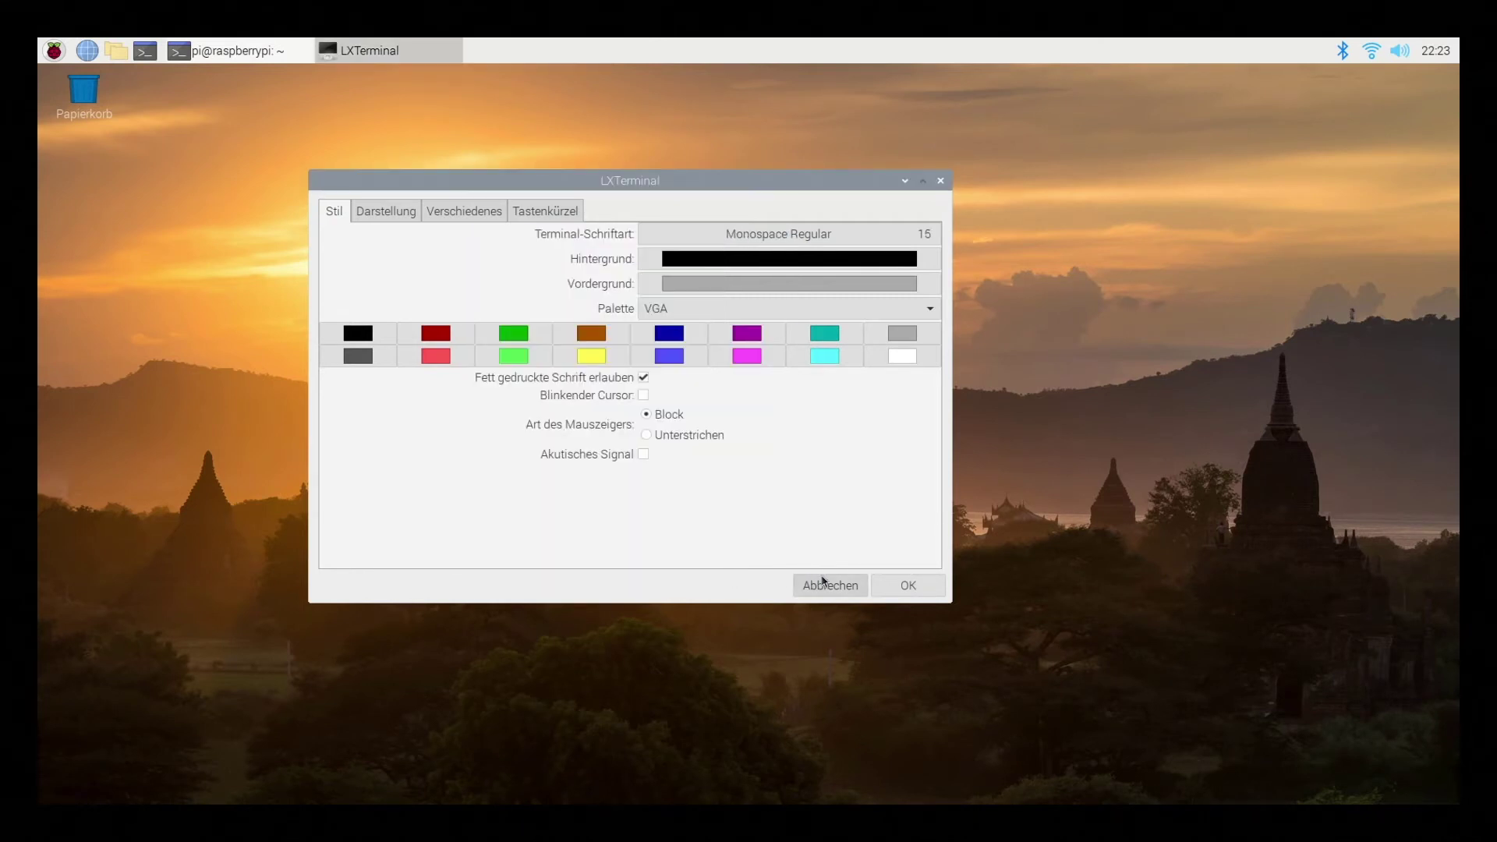
Apply the font preferences, enlarge the terminal window, and run sudo apt-get update
{"action": "left_click", "coordinate": [890, 590]}
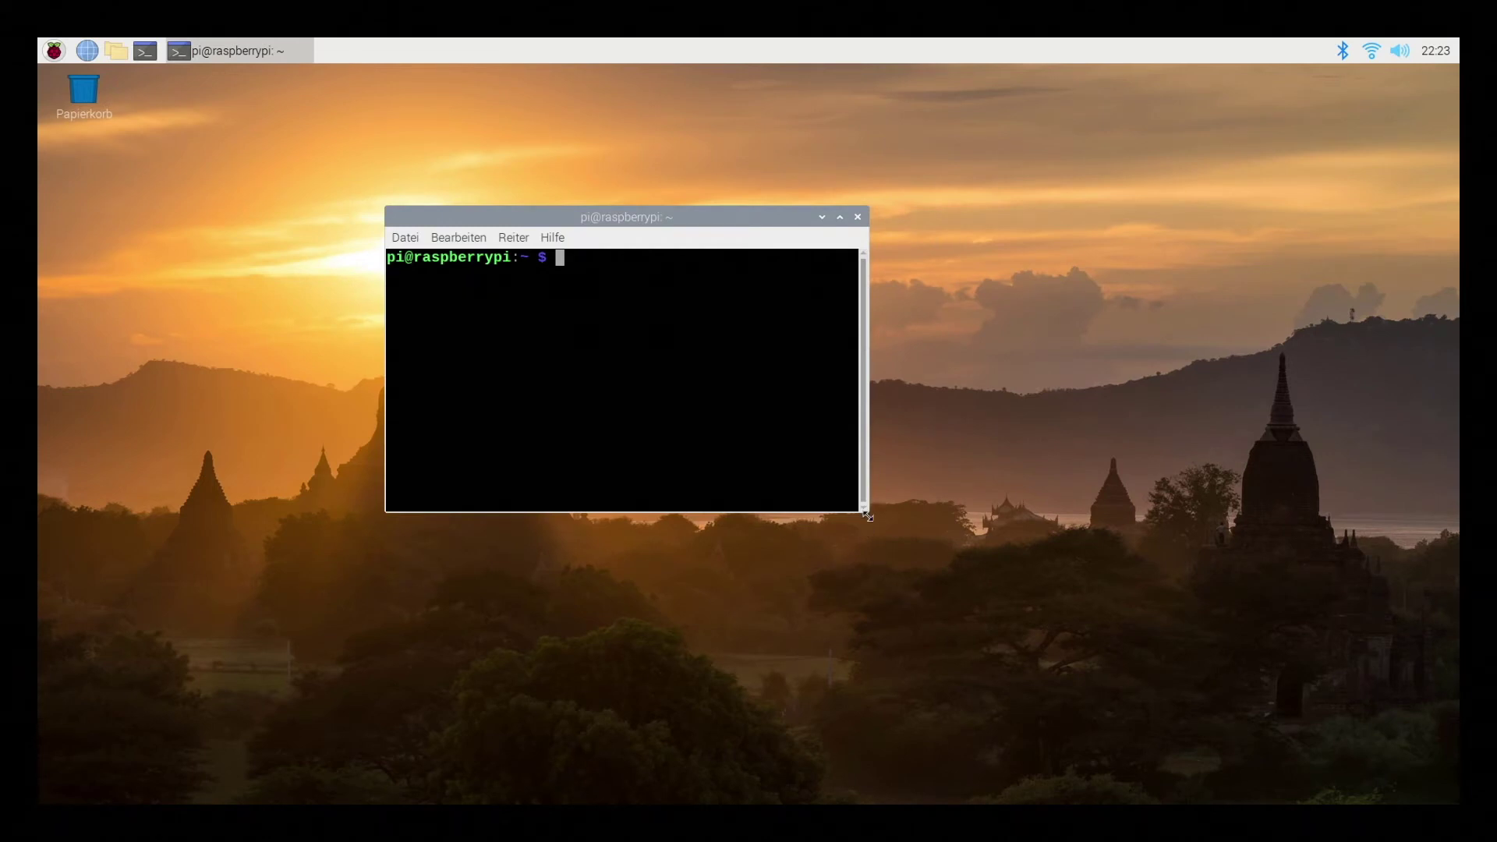
{"action": "left_click_drag", "start_coordinate": [867, 514], "coordinate": [1246, 731]}
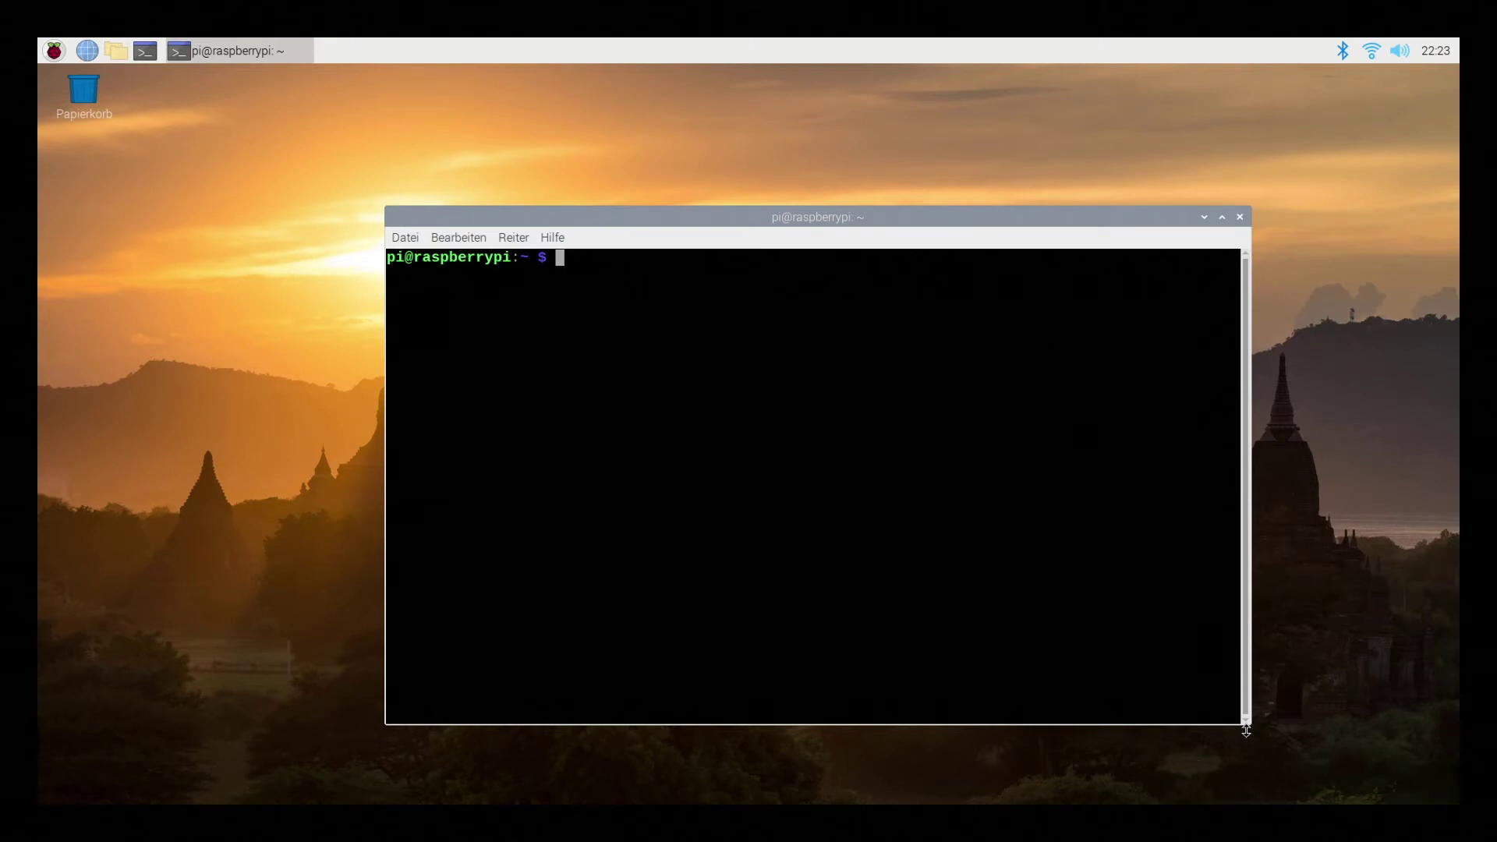
{"action": "type", "text": "su"}
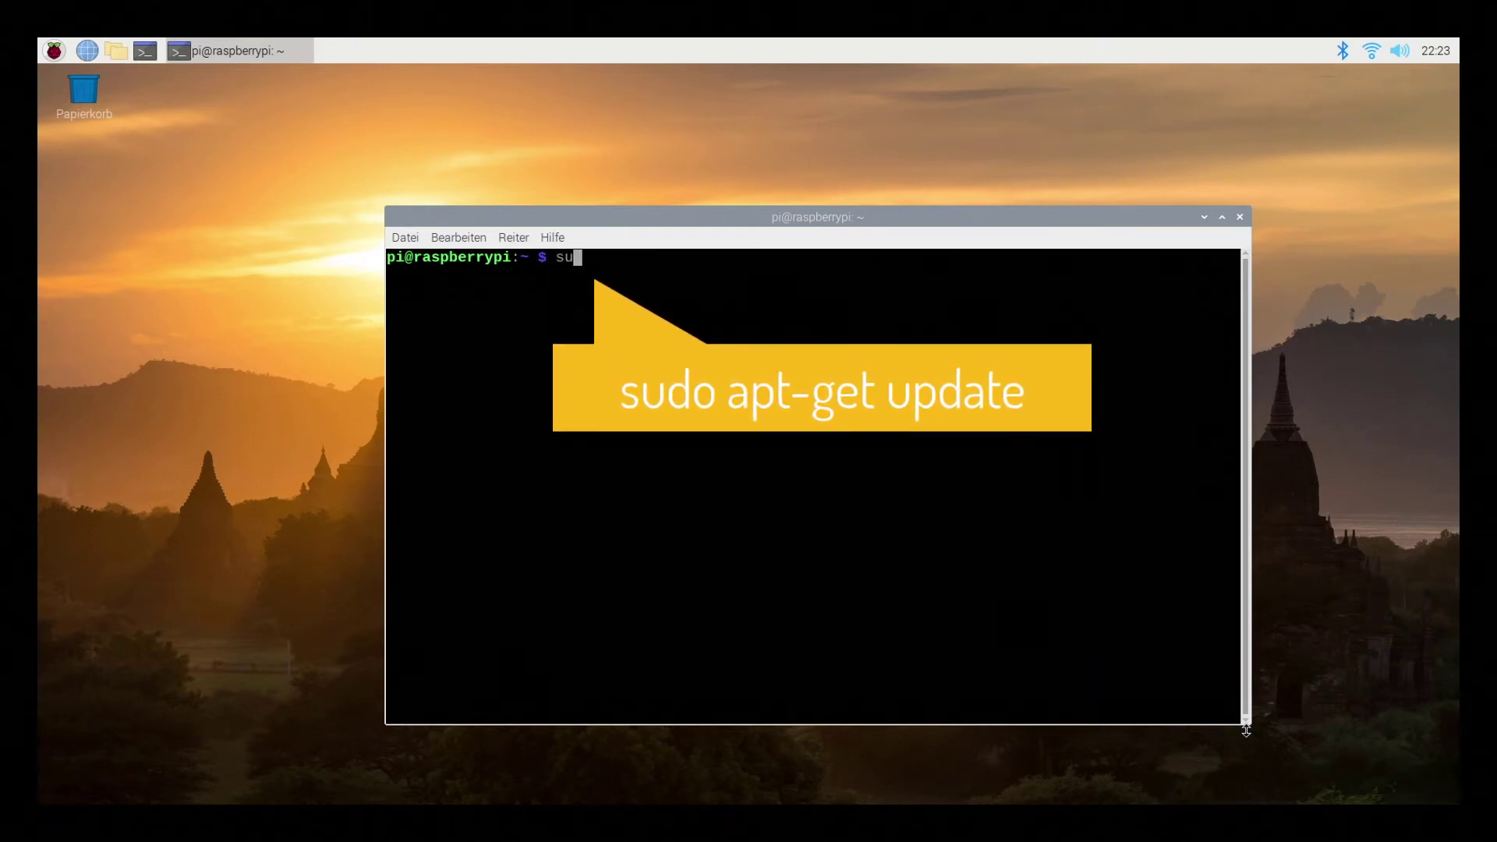
{"action": "type", "text": "do"}
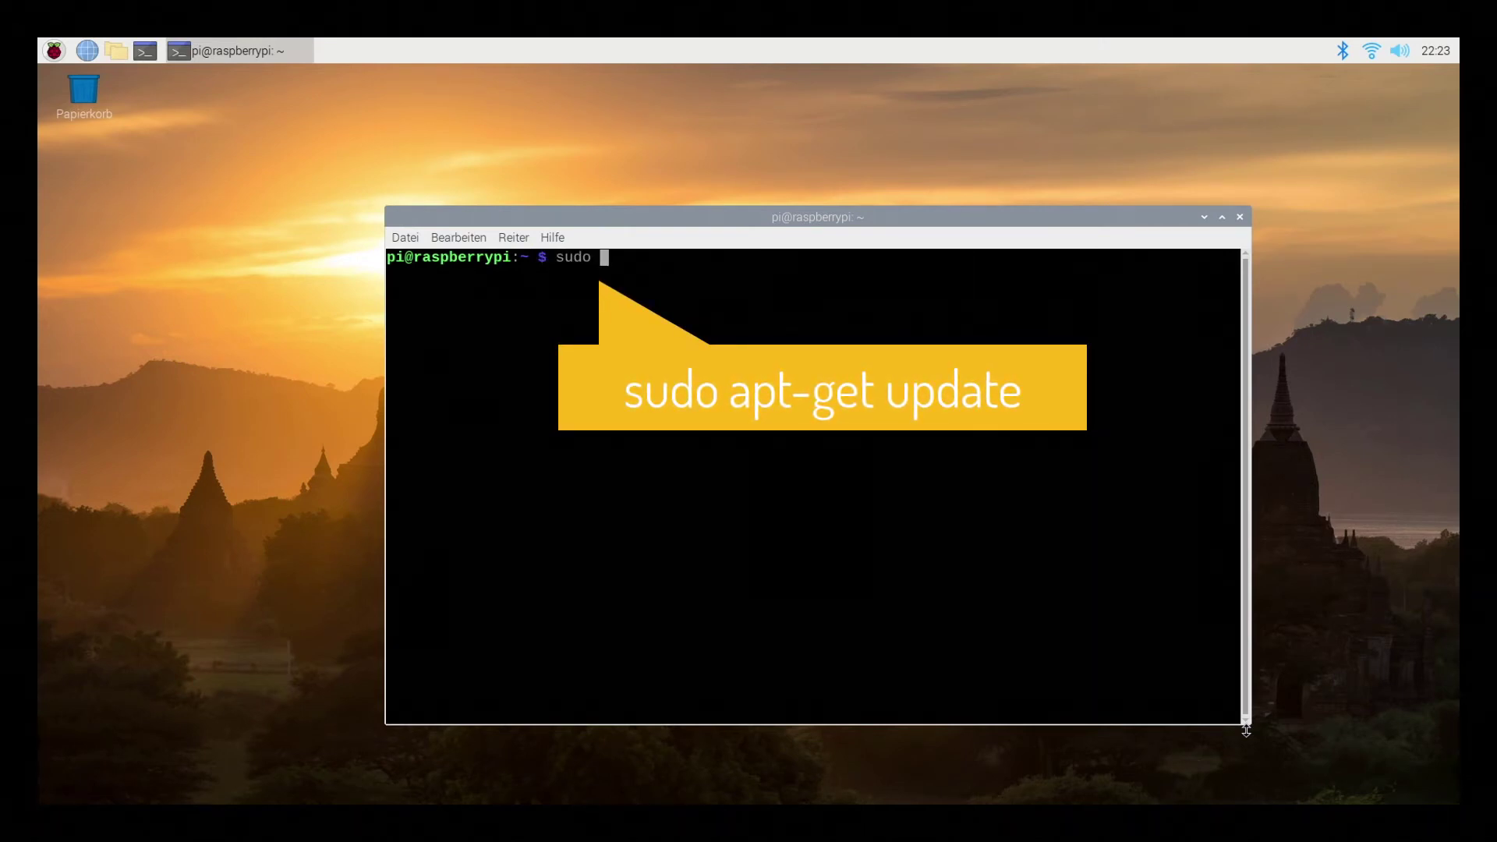
{"action": "type", "text": " apt-get update"}
{"action": "key", "text": "Return"}
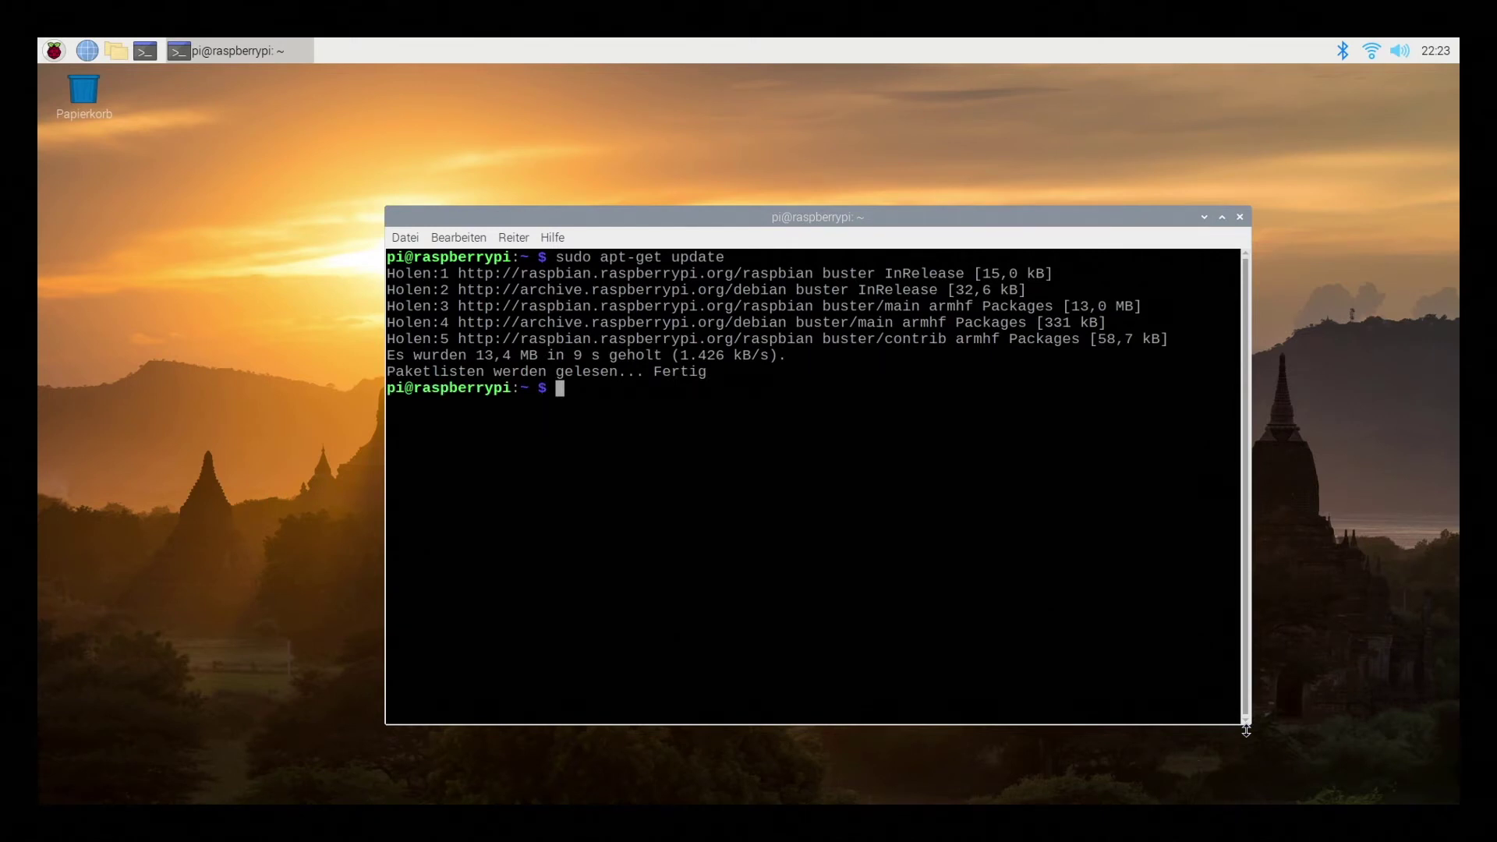
Run sudo apt-get install tightvncserver, correcting the mistyped package name first
{"action": "type", "text": "sud"}
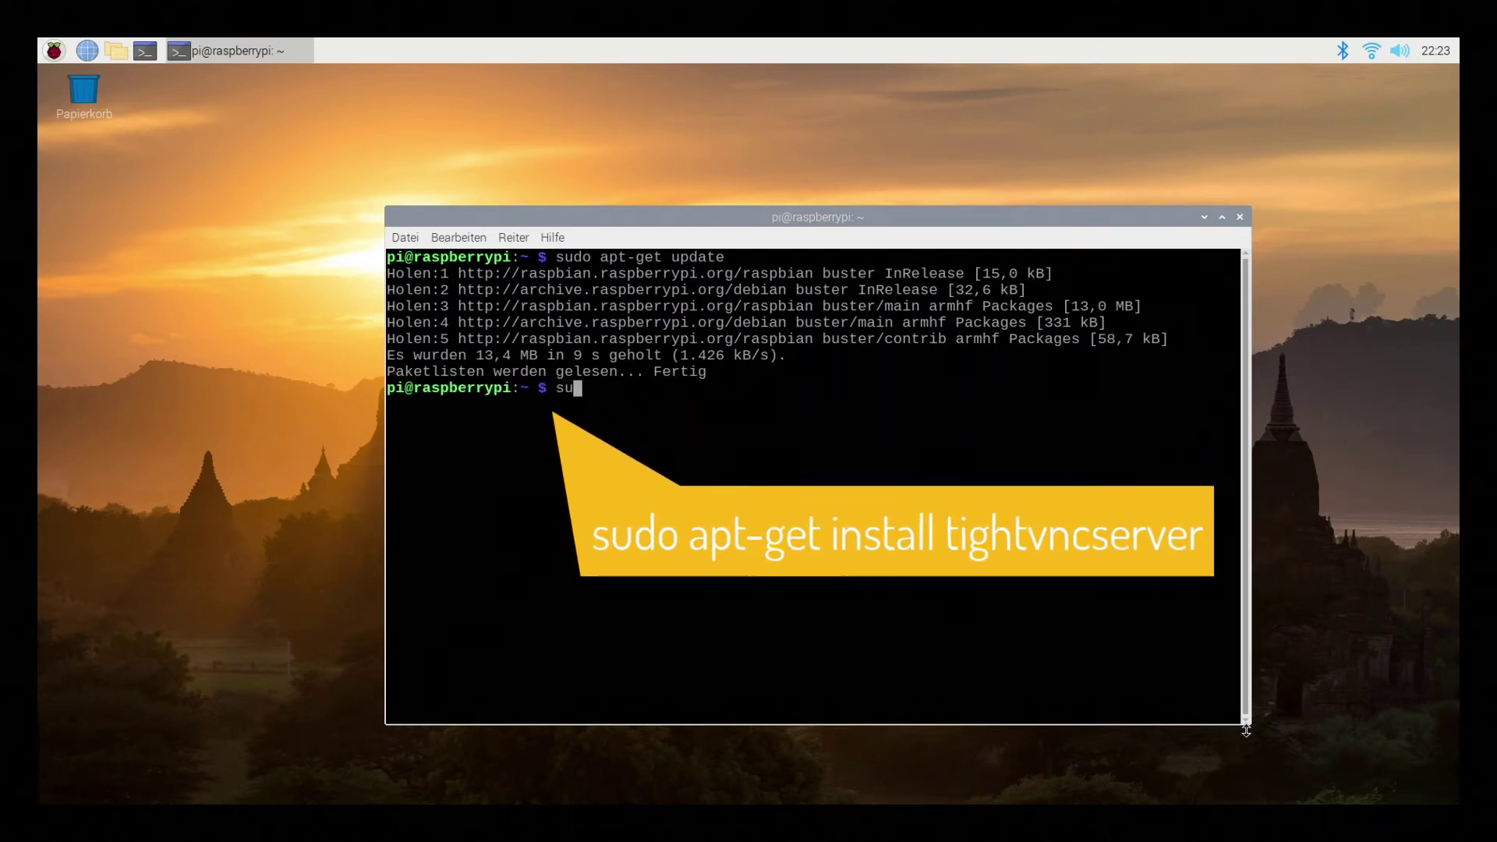
{"action": "type", "text": "o "}
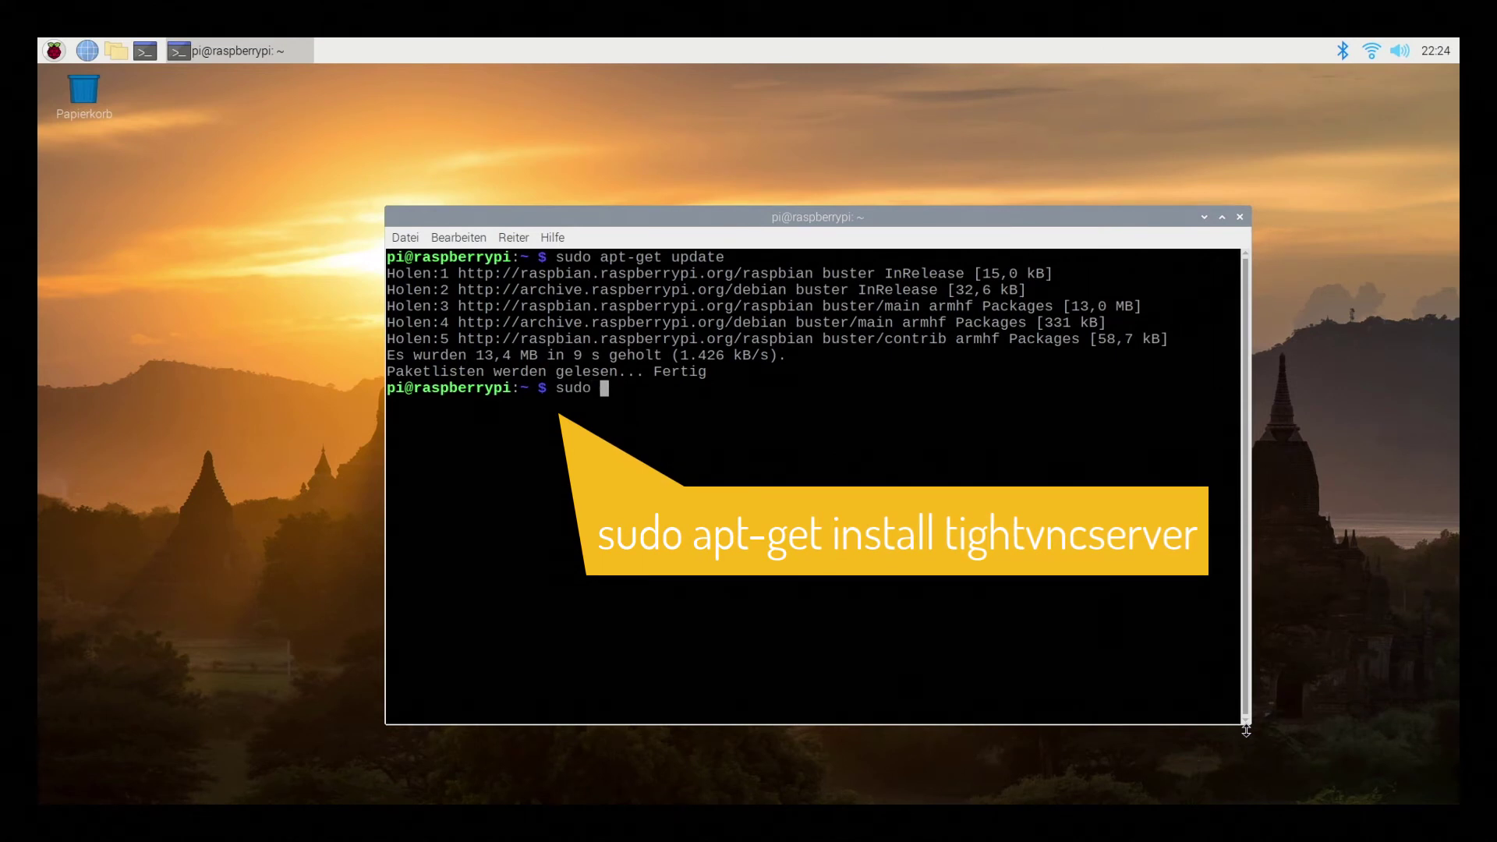
{"action": "type", "text": "apt-get install t8ig"}
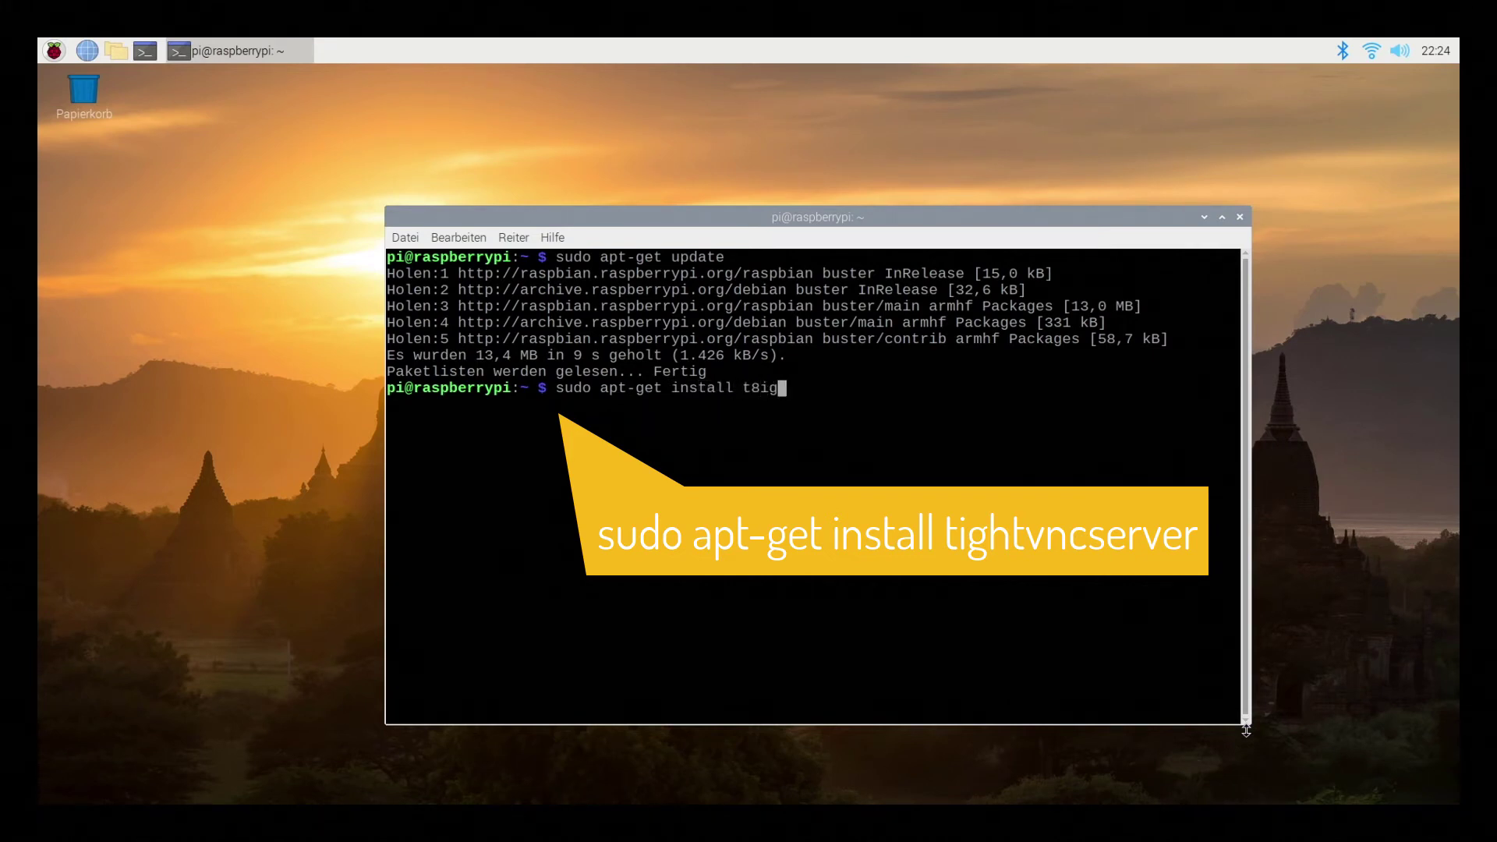
{"action": "type", "text": "ht"}
{"action": "key", "text": "BackSpace"}
{"action": "key", "text": "BackSpace"}
{"action": "key", "text": "BackSpace"}
{"action": "key", "text": "BackSpace"}
{"action": "key", "text": "BackSpace"}
{"action": "key", "text": "BackSpace"}
{"action": "type", "text": "tightvncserver"}
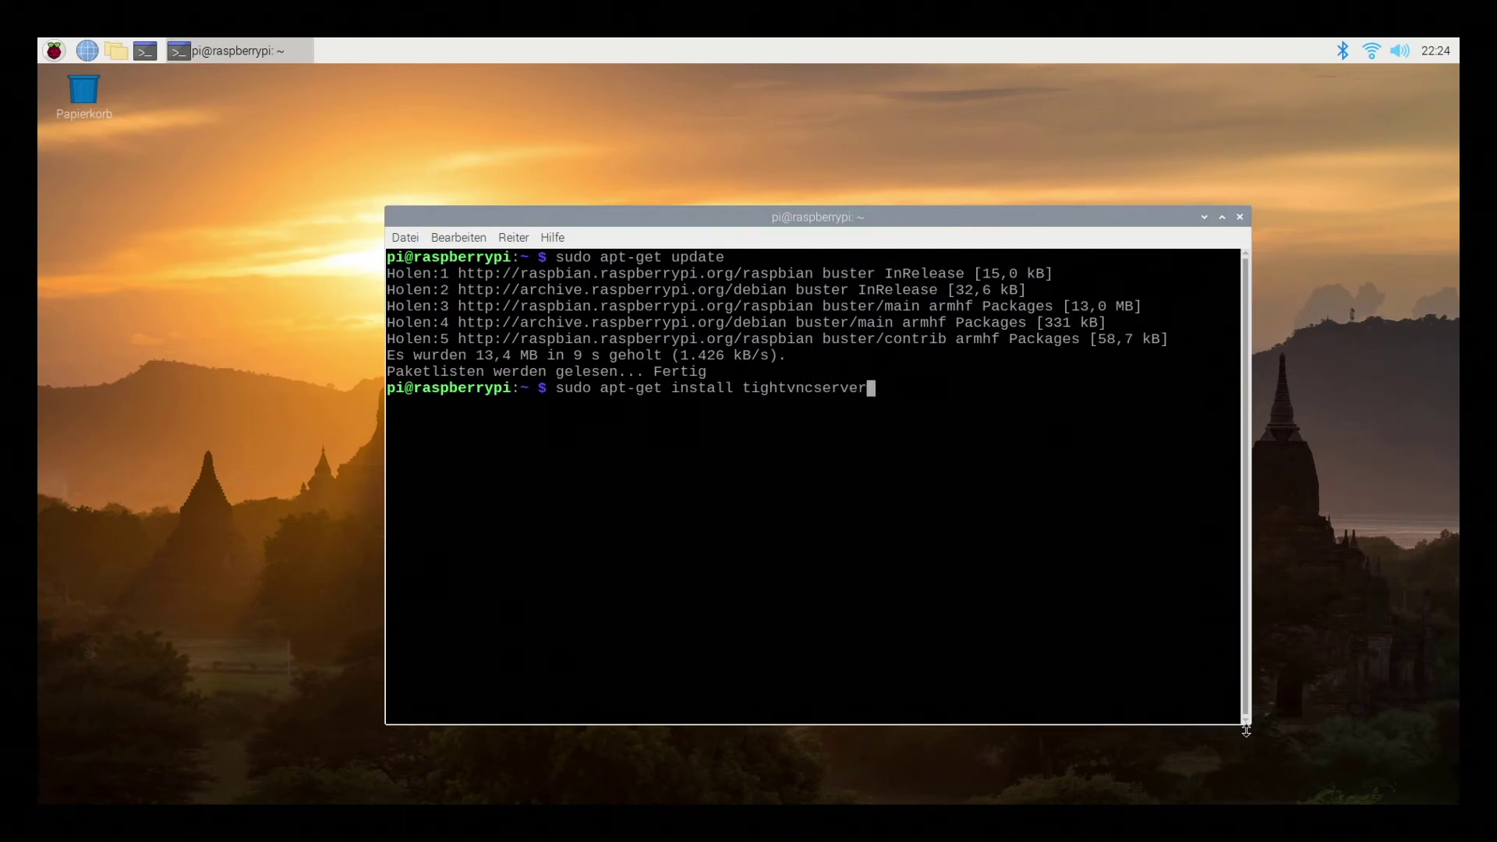
{"action": "key", "text": "Return"}
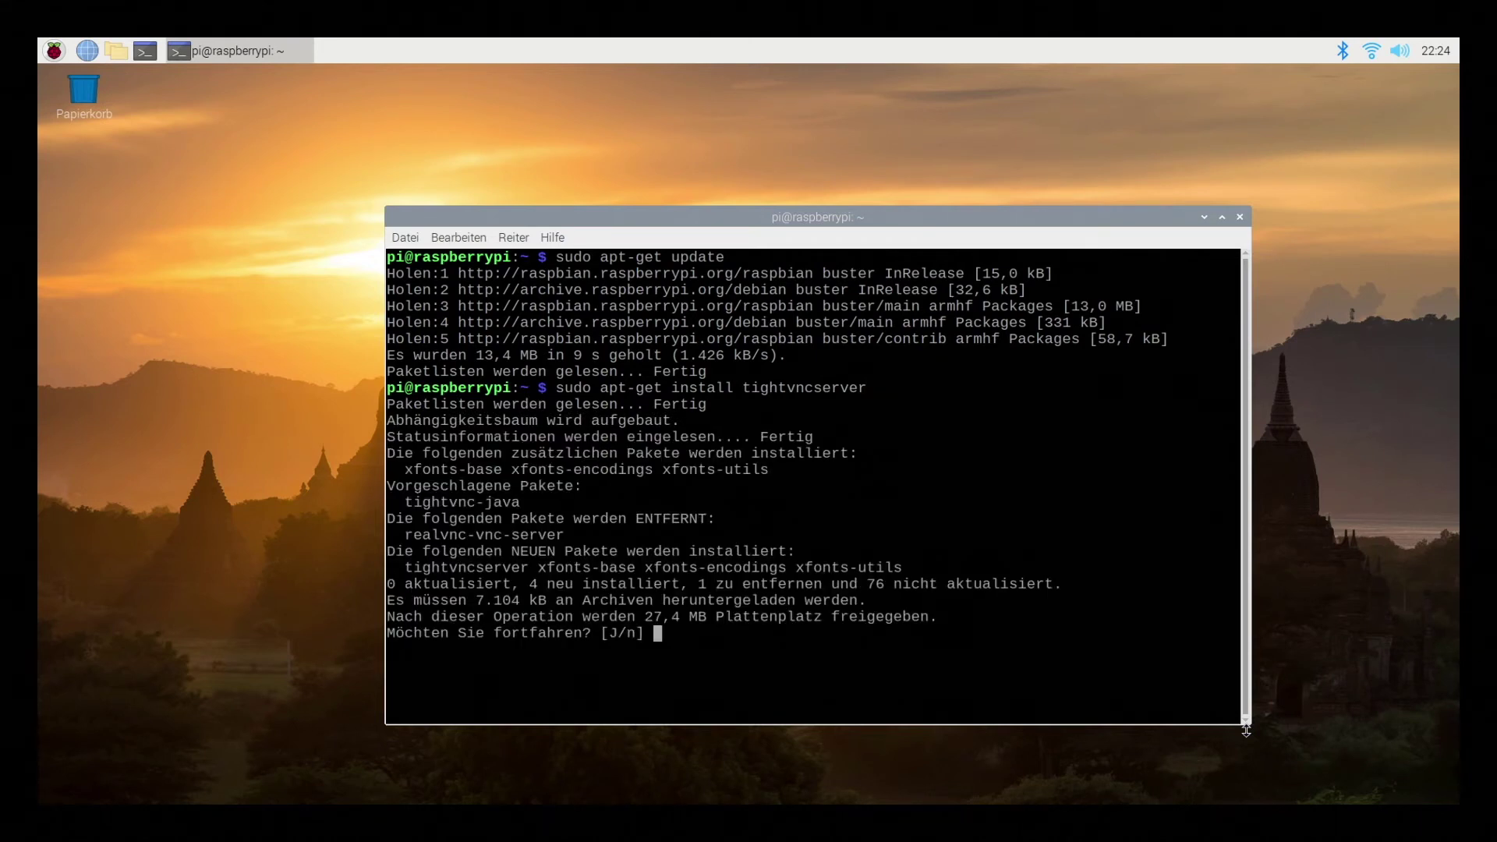
Answer j at the [J/n] prompt to install tightvncserver and its xfonts packages
{"action": "type", "text": "j"}
{"action": "key", "text": "Return"}
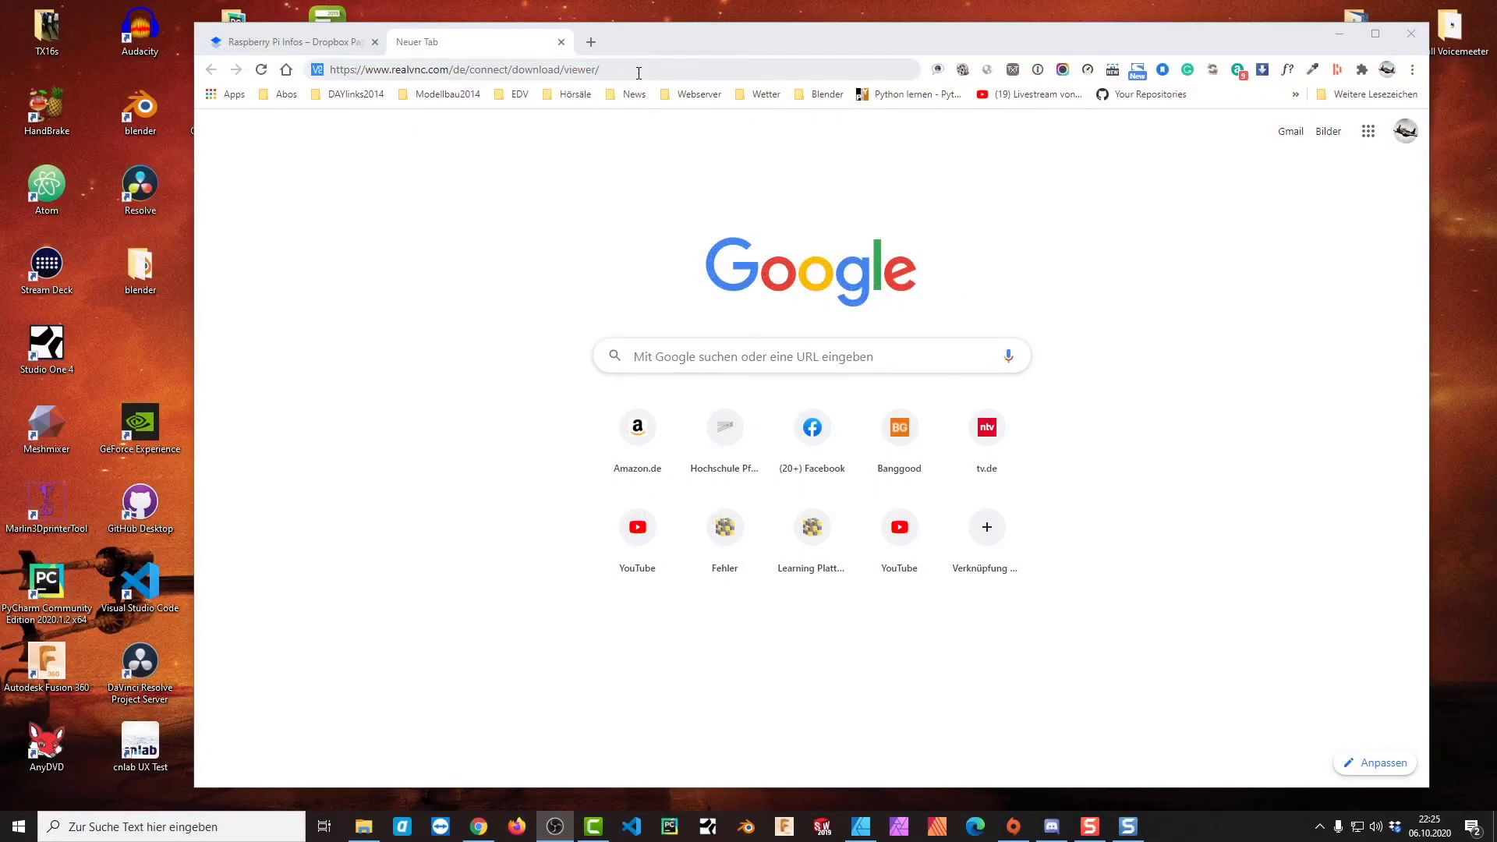
Load realvnc.com/de/connect/download/viewer/ in Chrome, then launch VNC Viewer and move it top-left
{"action": "left_click", "coordinate": [639, 73]}
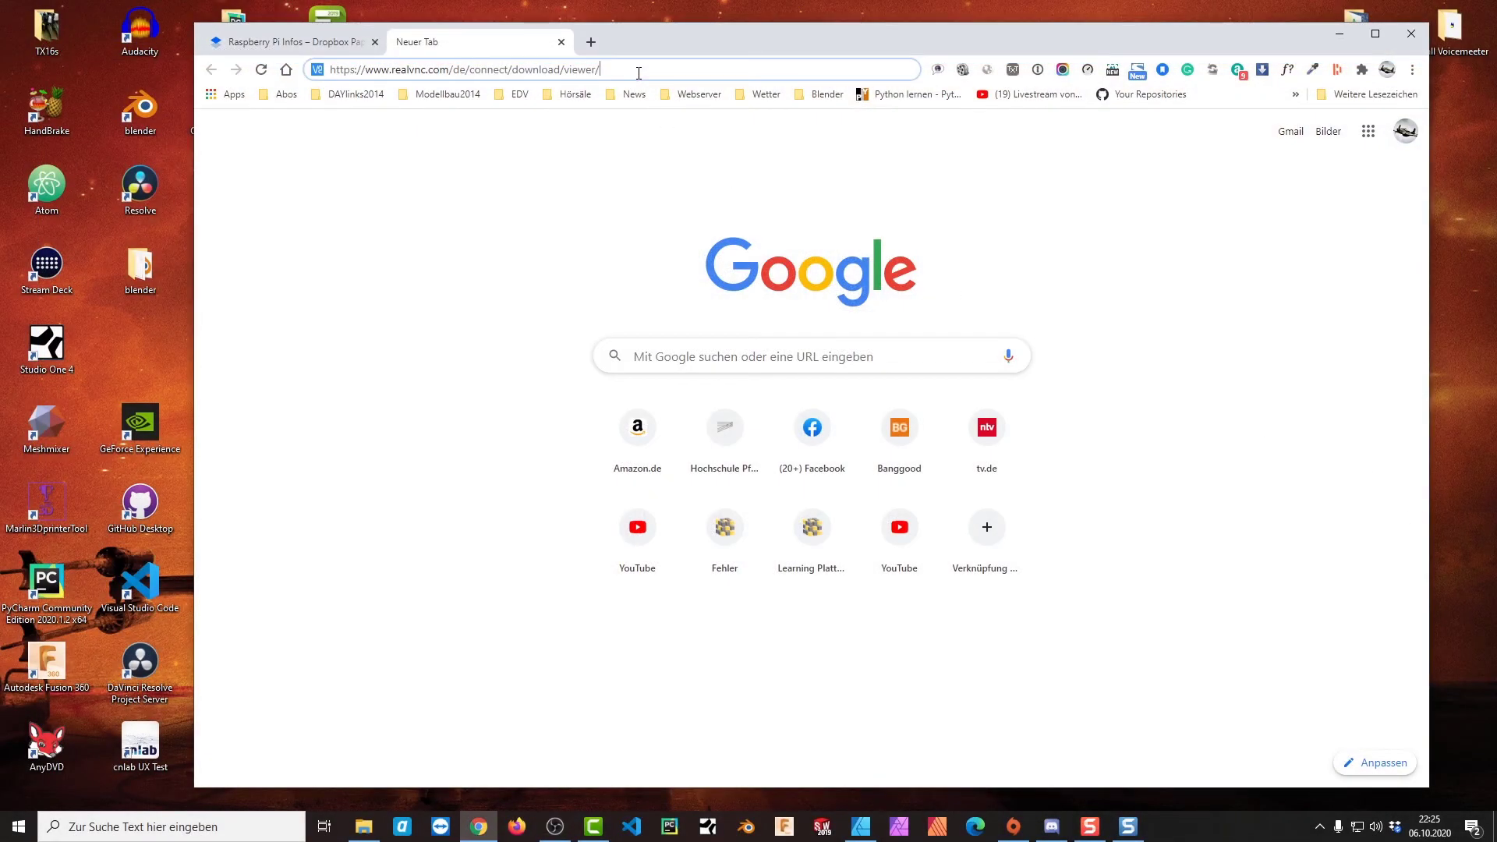
{"action": "key", "text": "Return"}
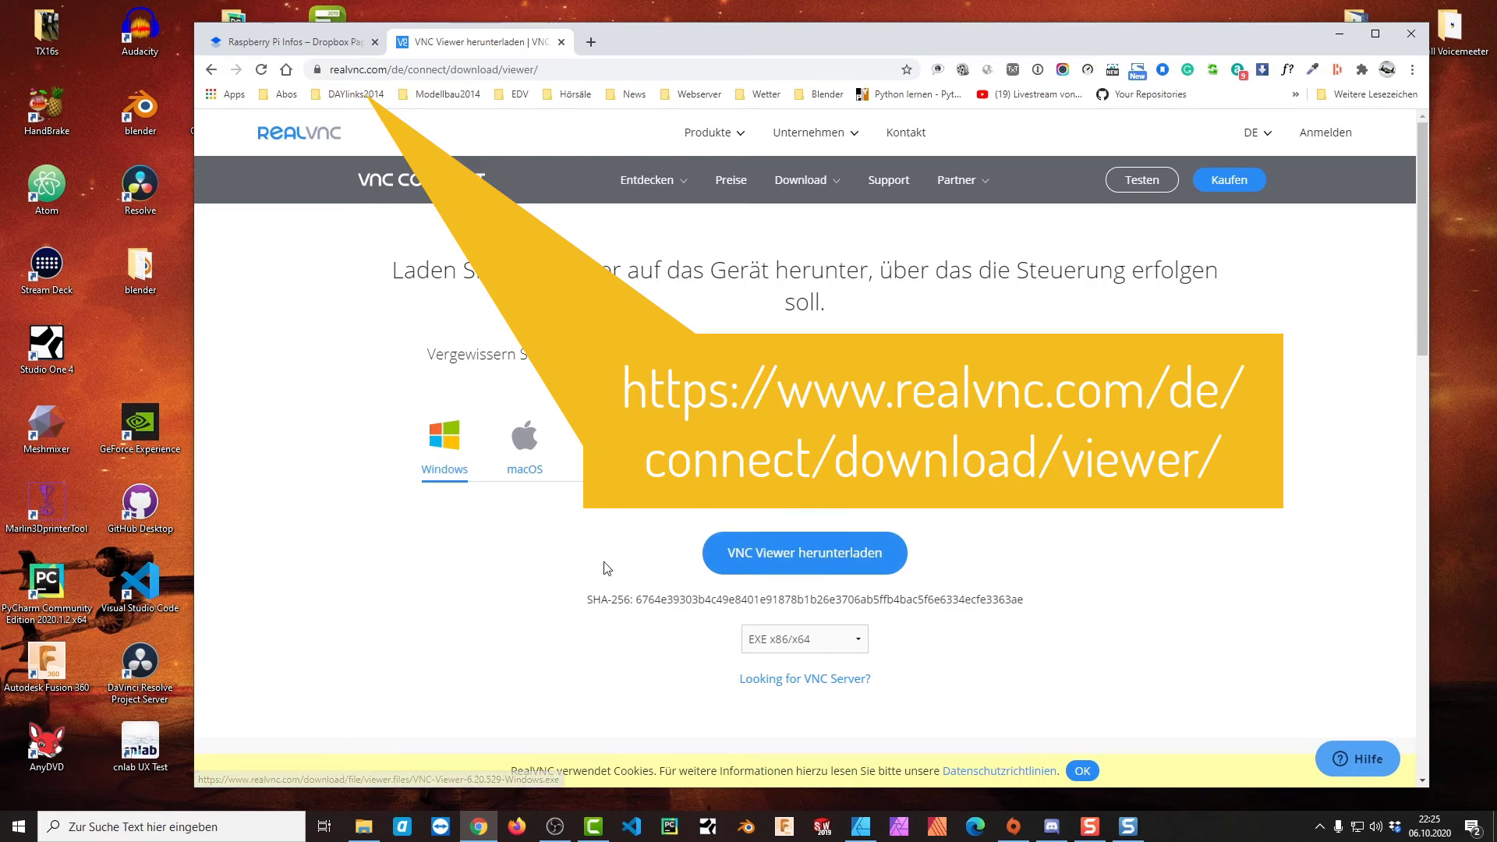
{"action": "left_click", "coordinate": [151, 819]}
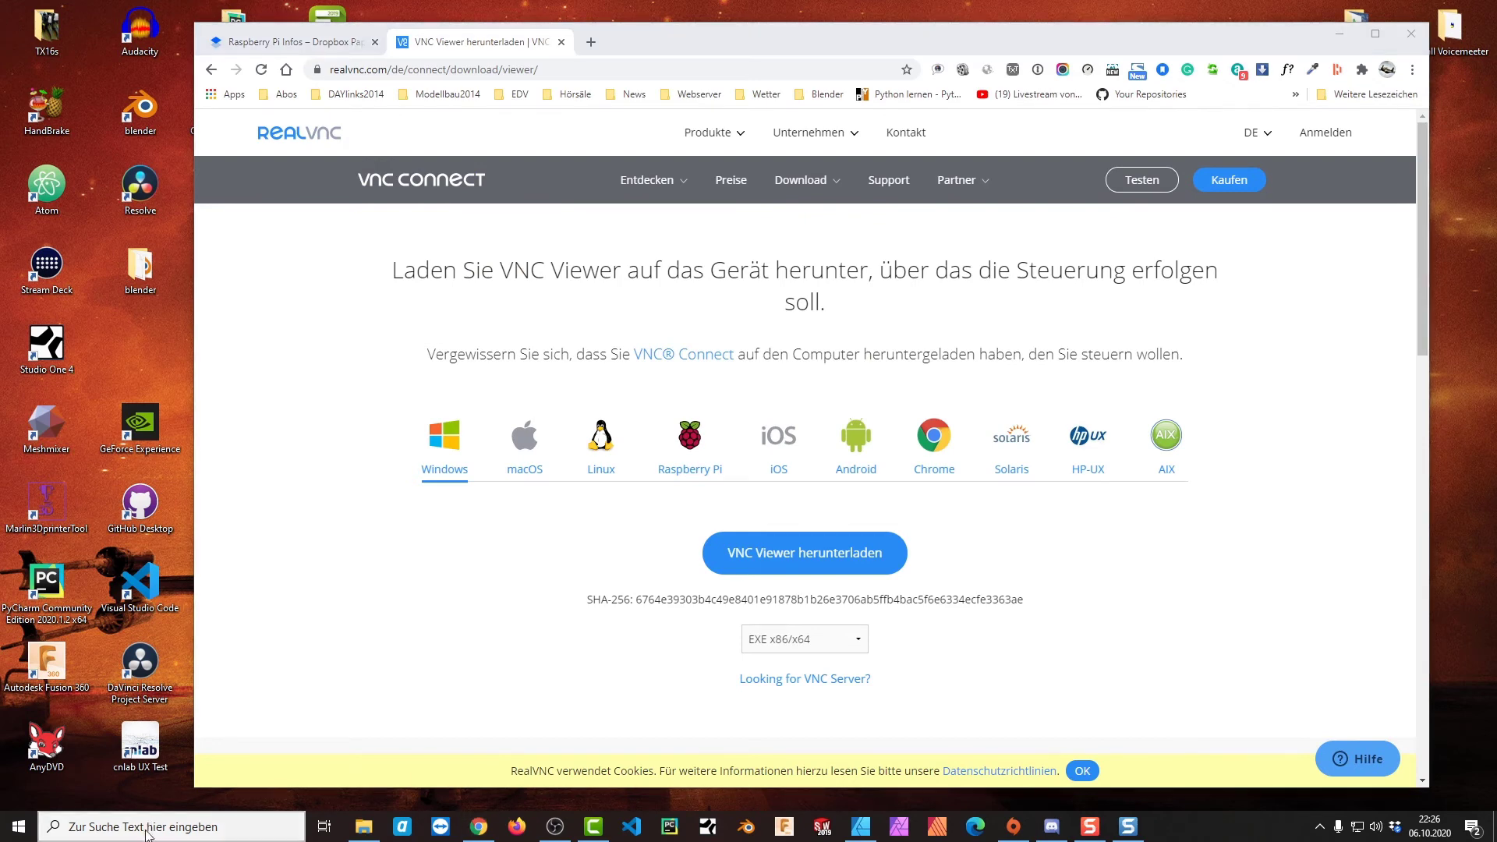
{"action": "type", "text": "vnc"}
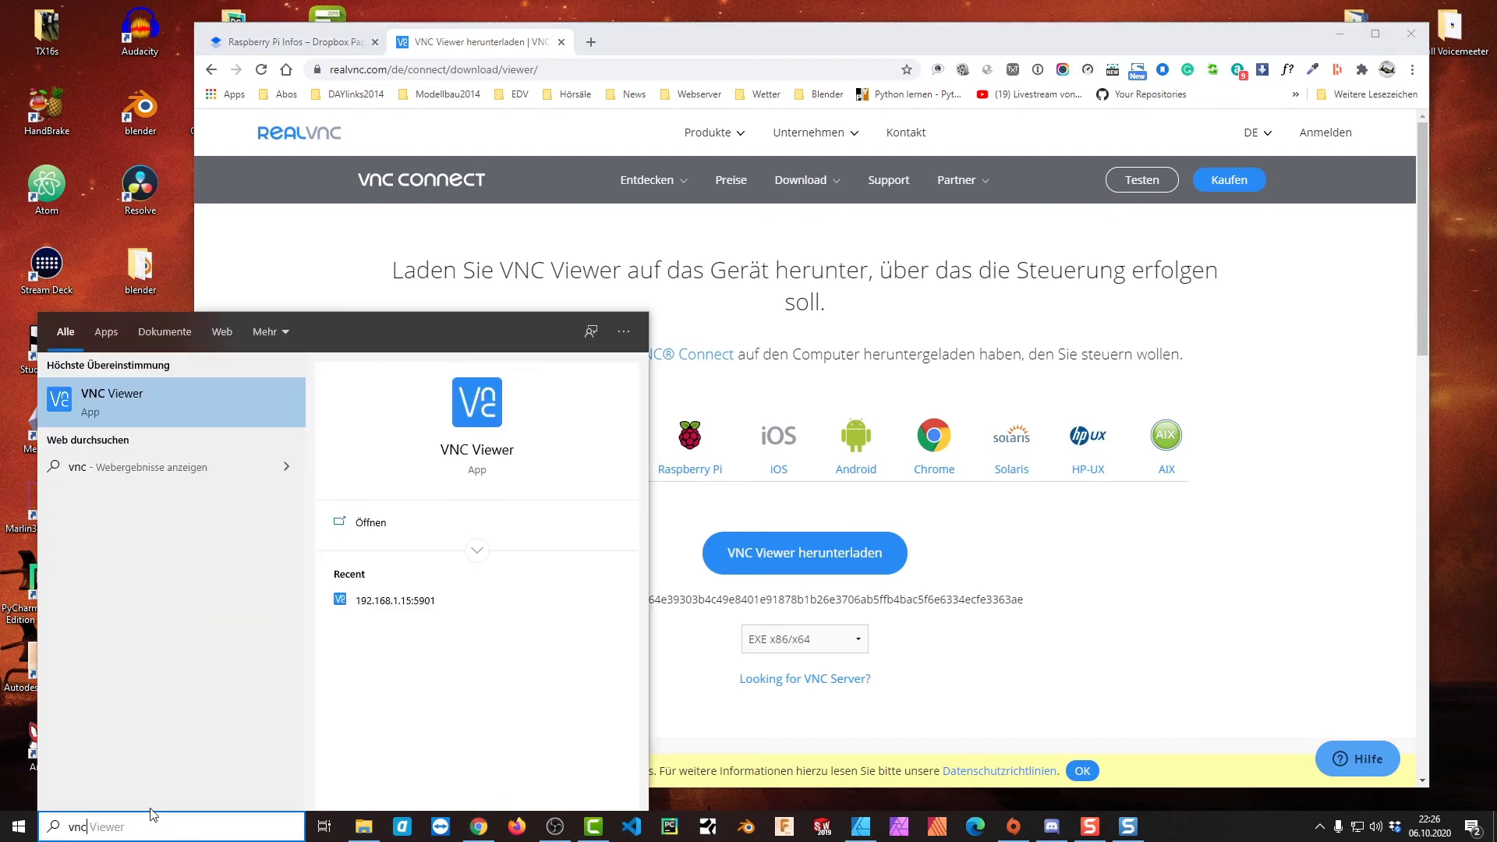
{"action": "left_click", "coordinate": [124, 401]}
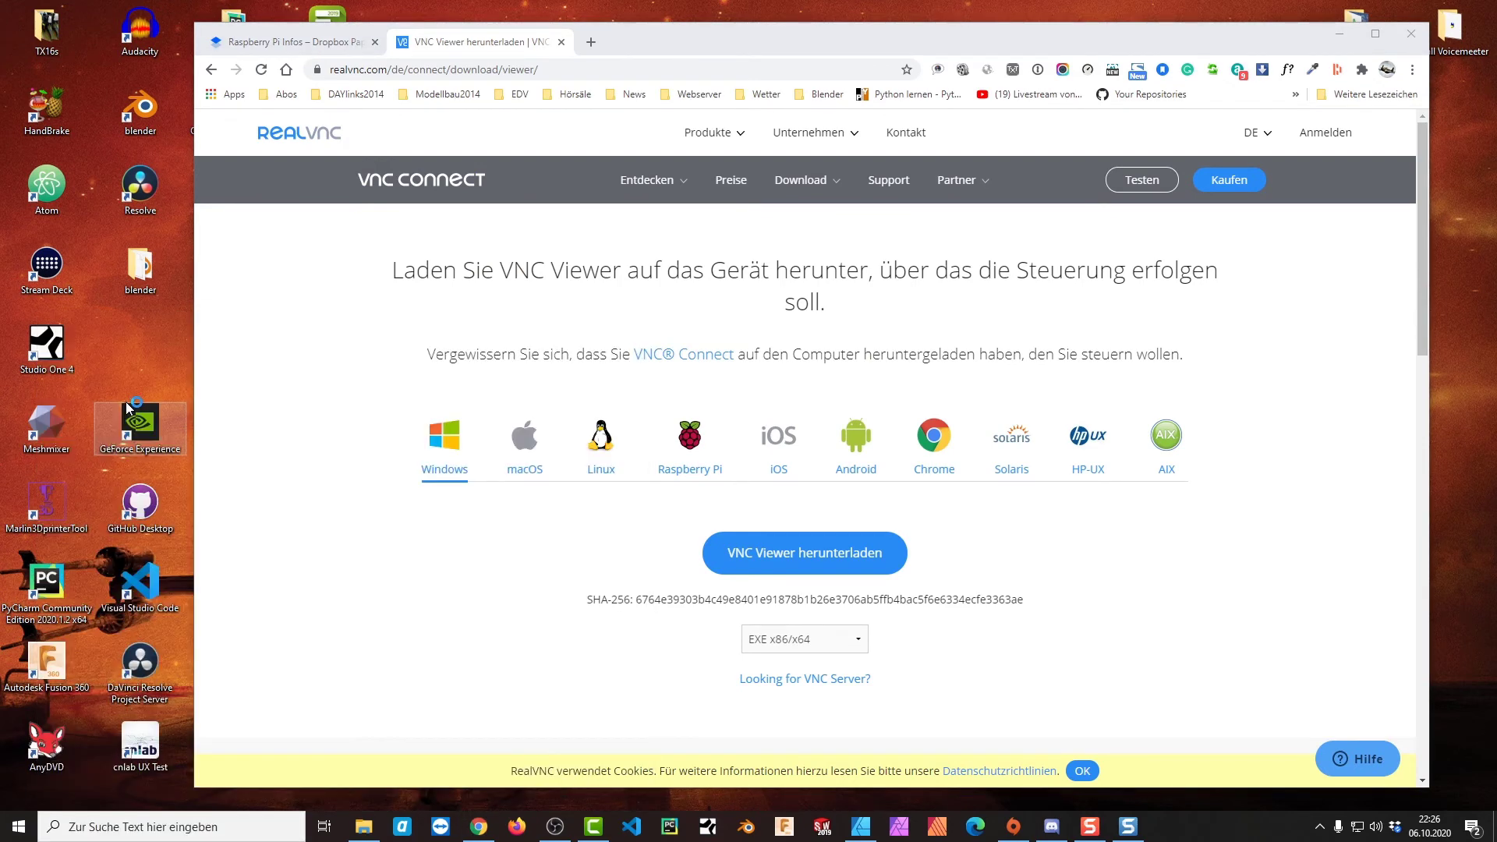
{"action": "left_click_drag", "start_coordinate": [648, 173], "coordinate": [314, 52]}
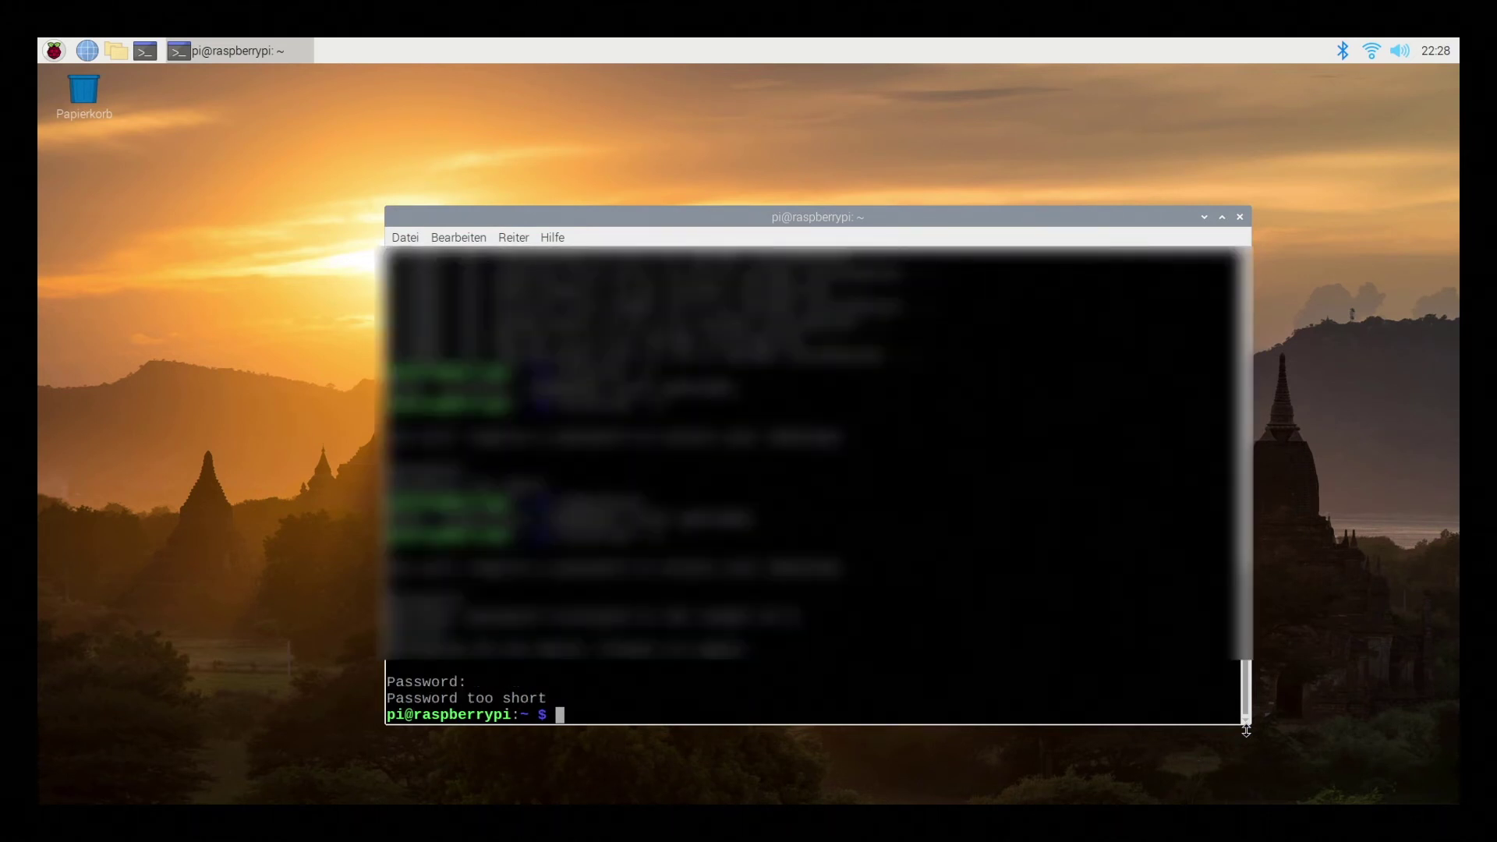
Run vncpasswd, enter and verify the VNC password, and answer n to the view-only password prompt
{"action": "type", "text": "vnc"}
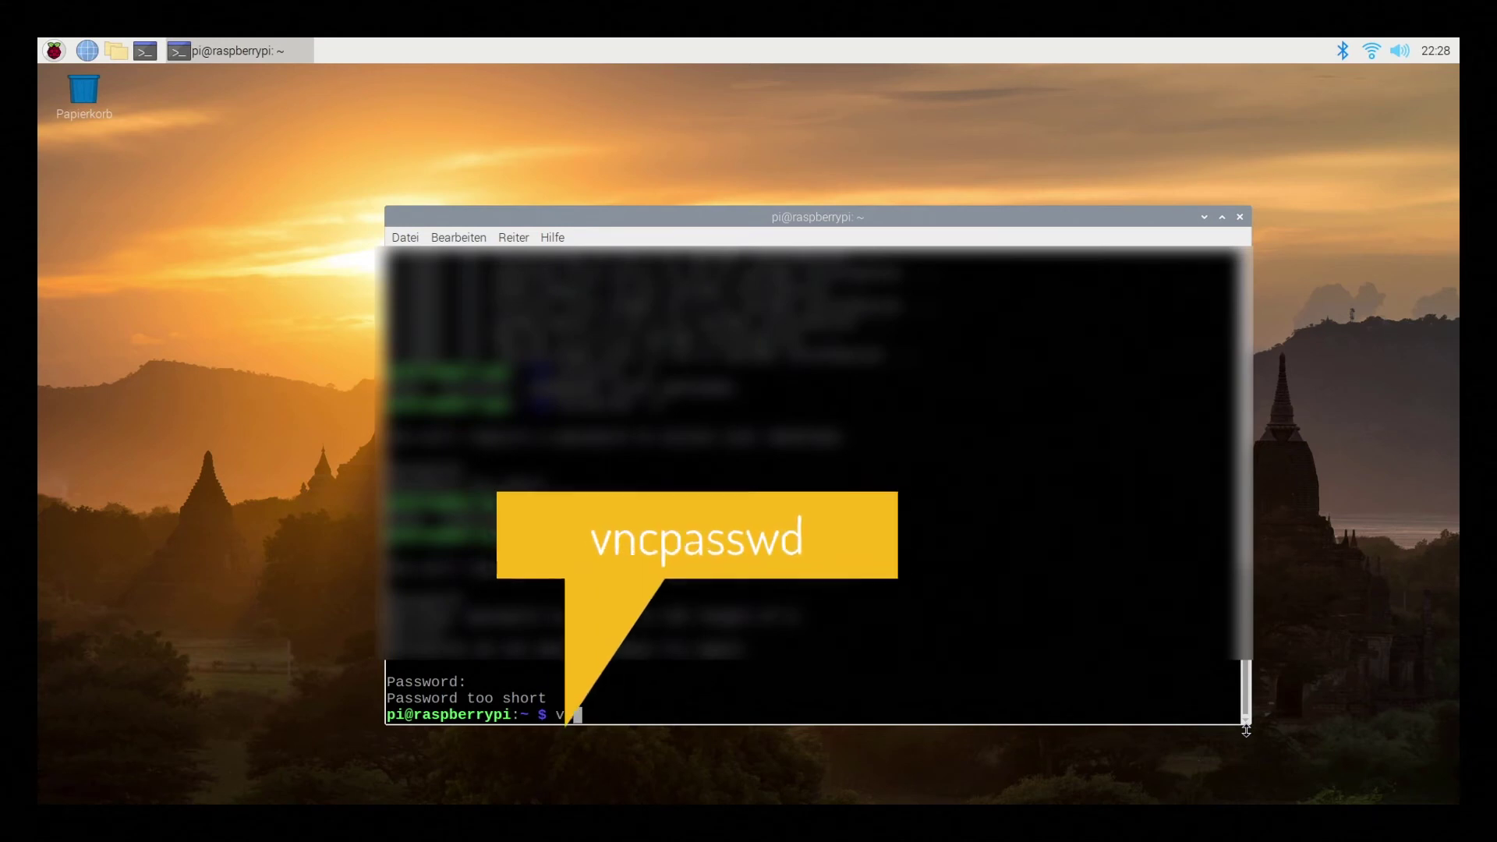
{"action": "type", "text": "pa"}
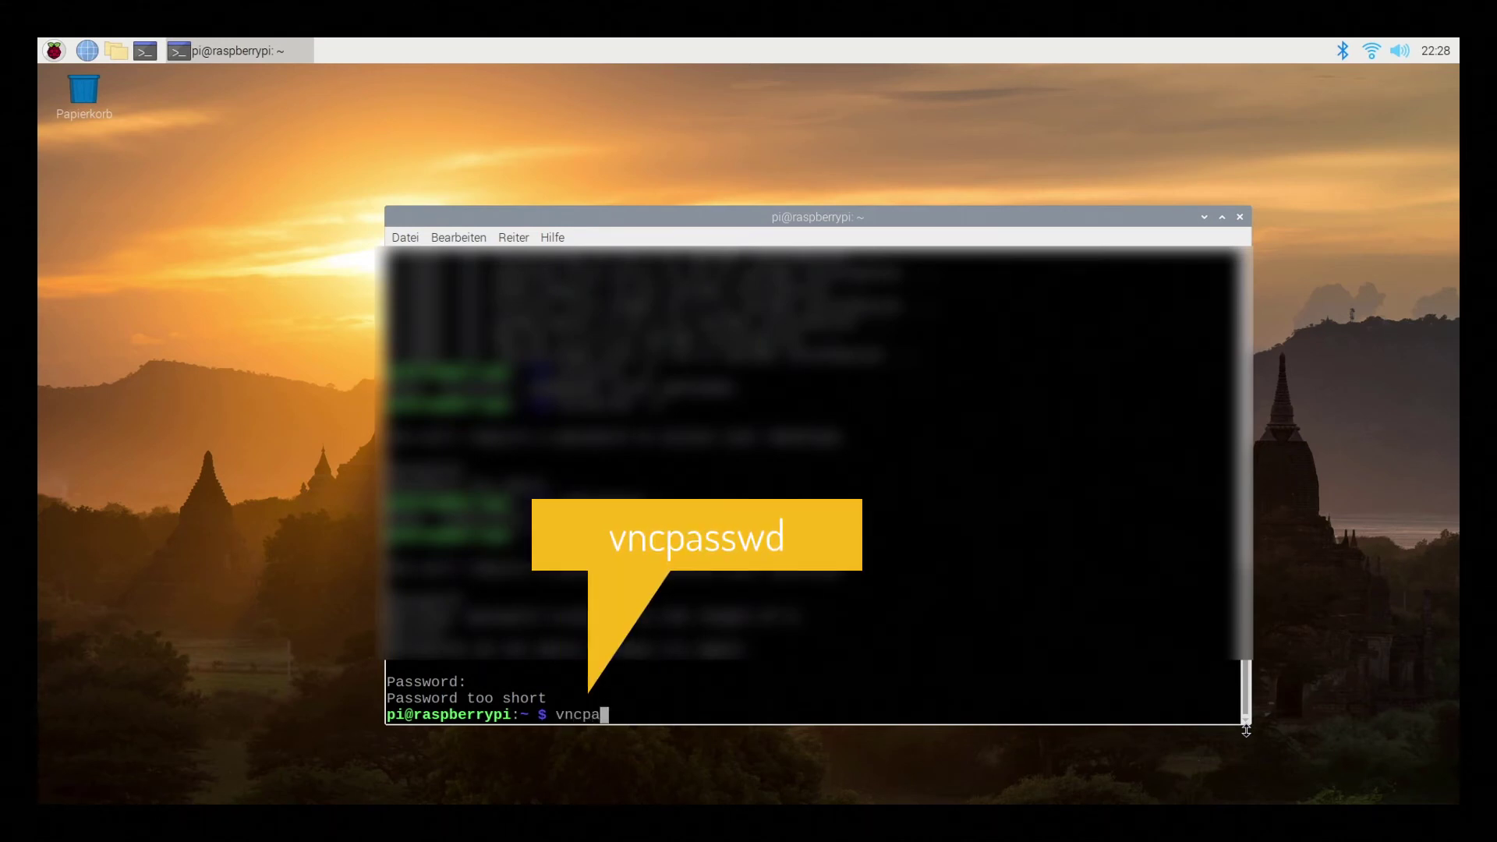
{"action": "type", "text": "sswd"}
{"action": "key", "text": "Return"}
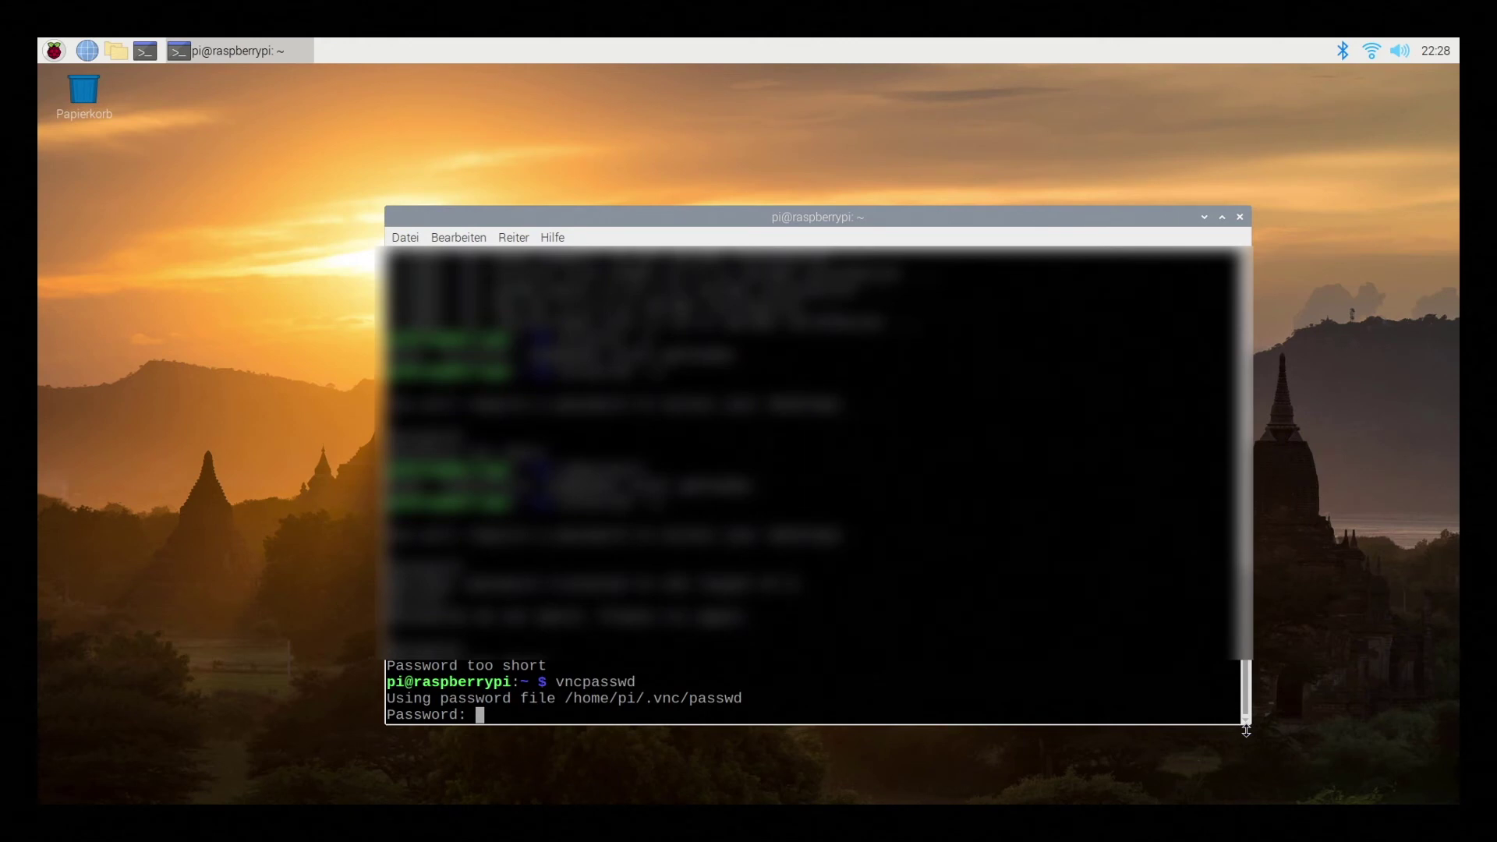
{"action": "key", "text": "Return"}
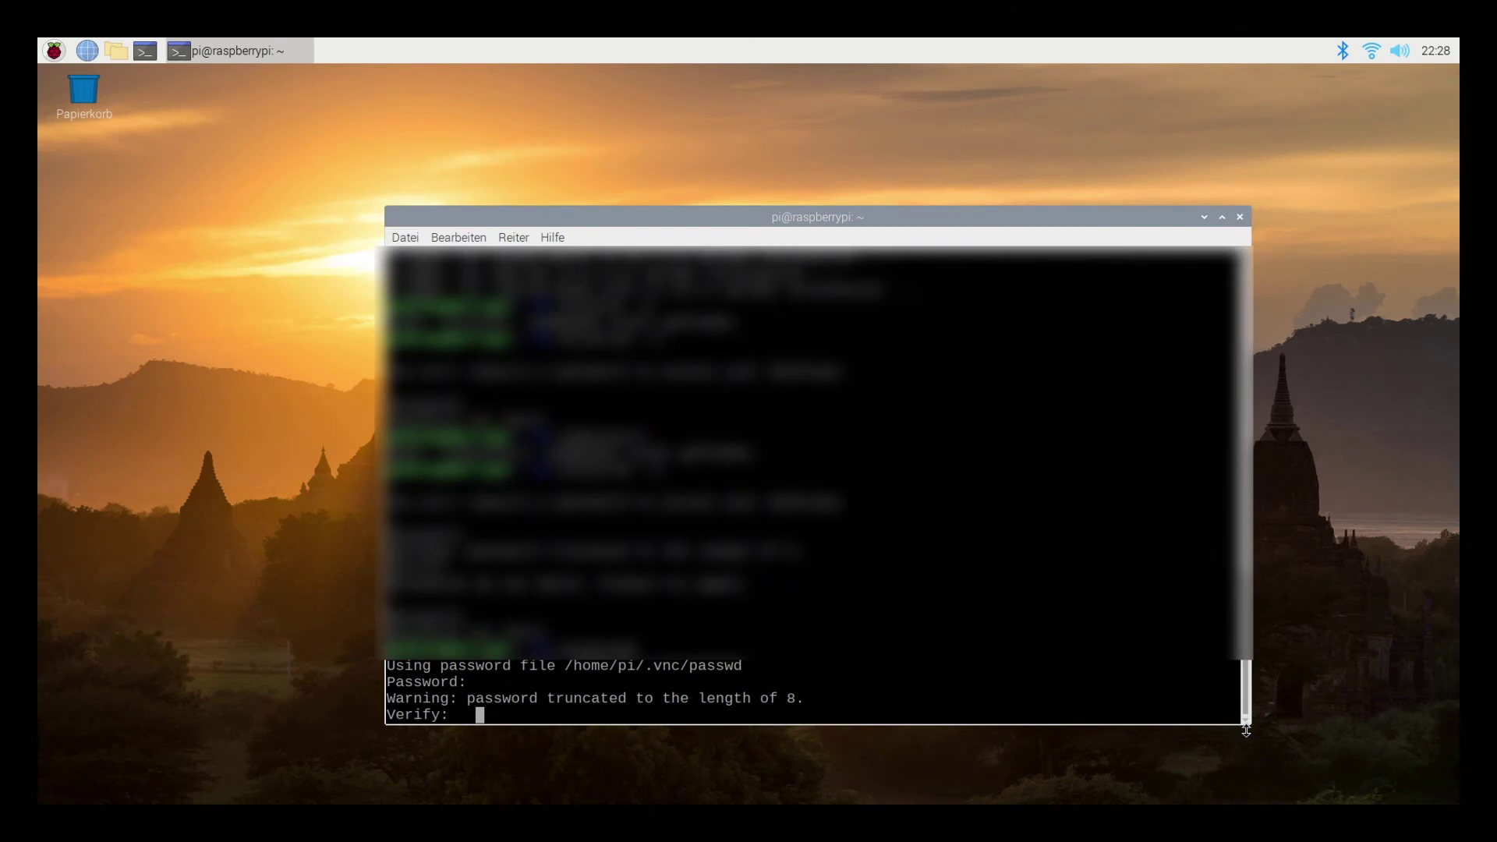
{"action": "key", "text": "Return"}
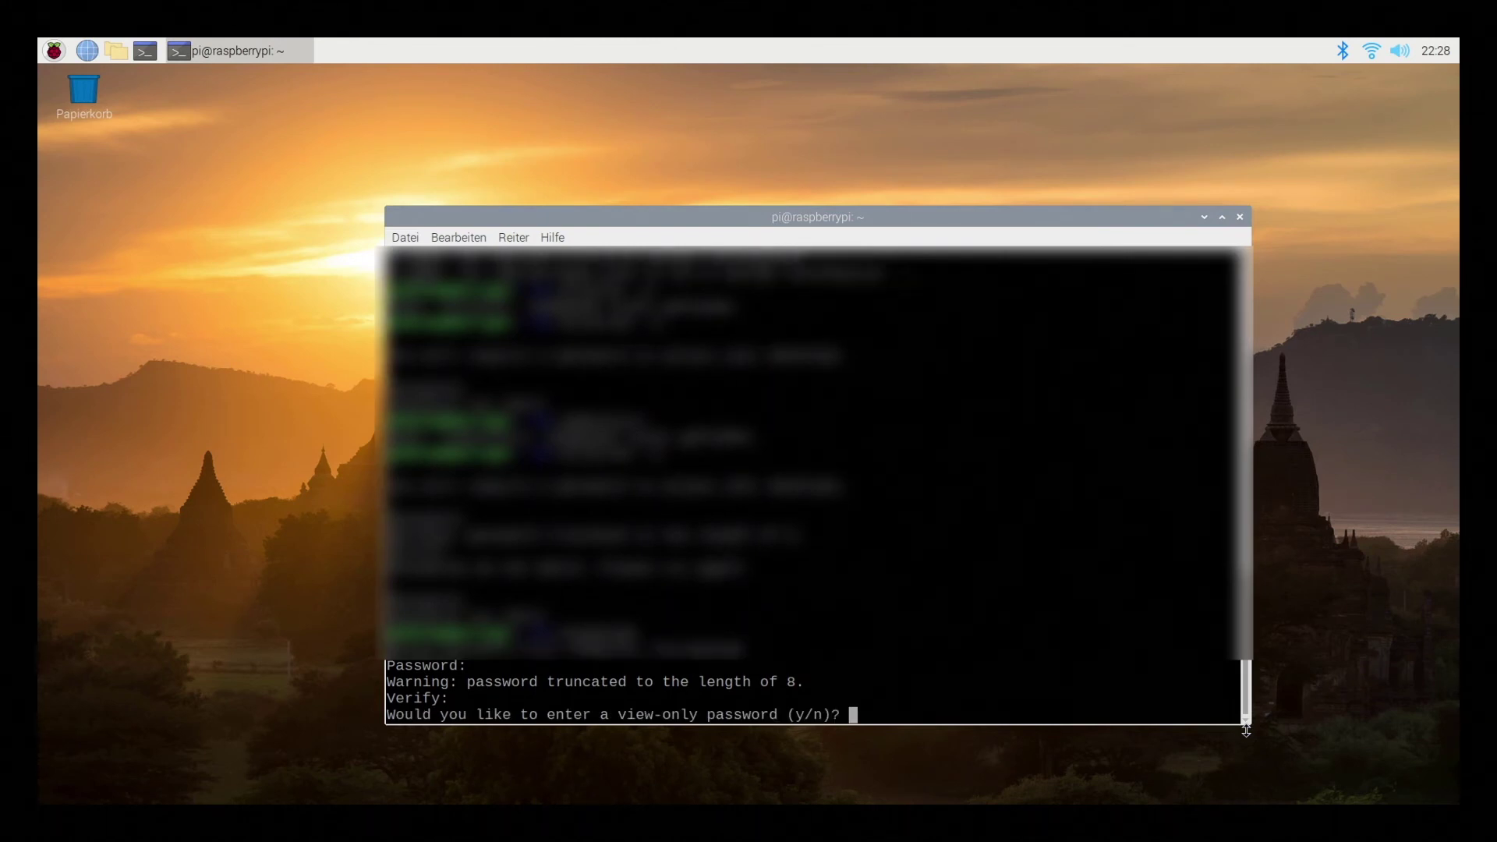
{"action": "type", "text": "n"}
{"action": "key", "text": "Return"}
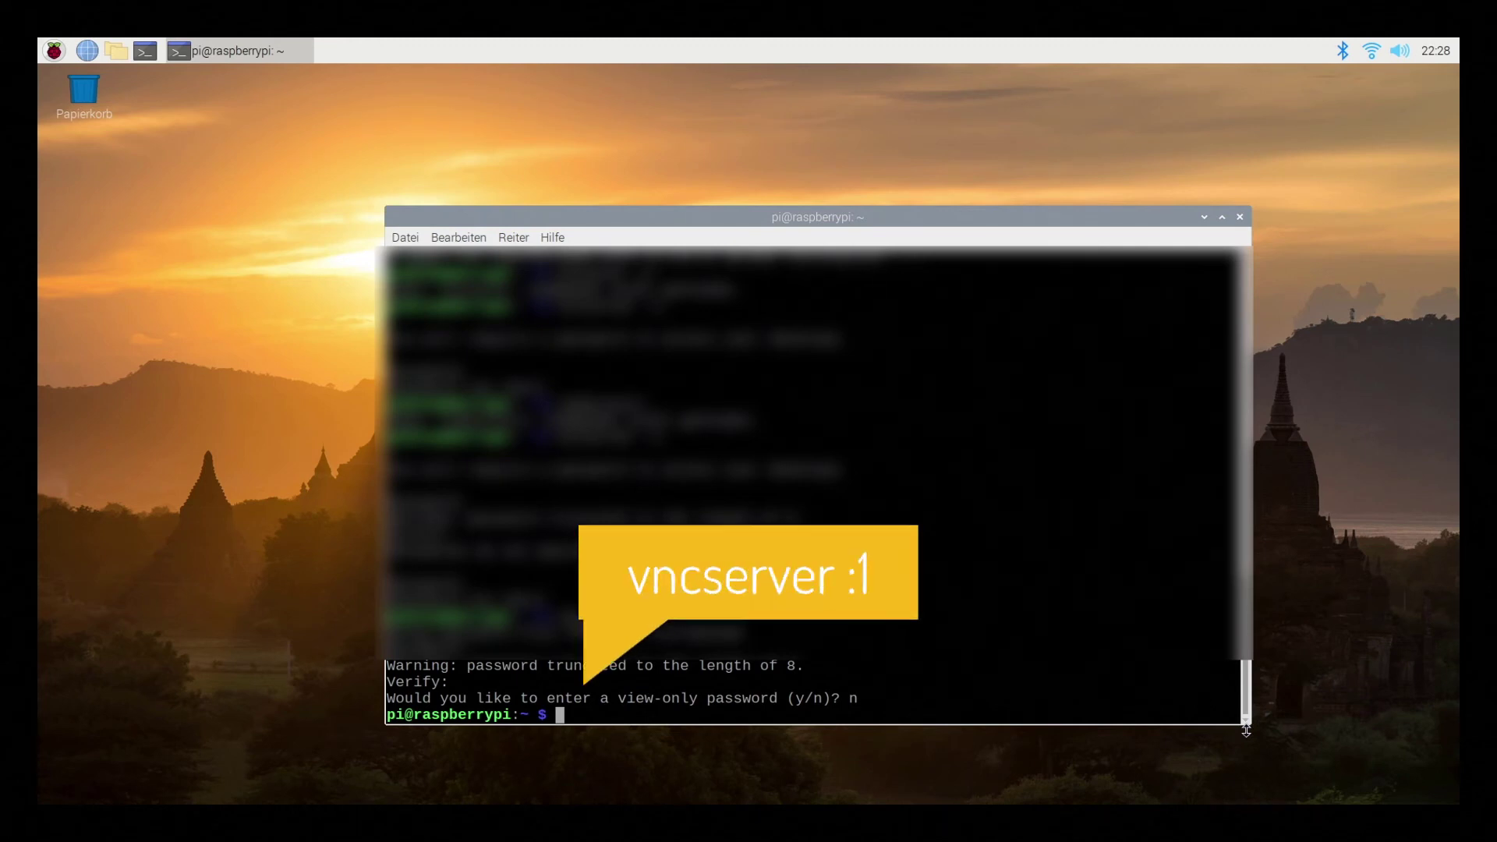
Start the VNC server on display :1 and confirm the hostname is raspberrypi with hostname -A
{"action": "type", "text": "vnc"}
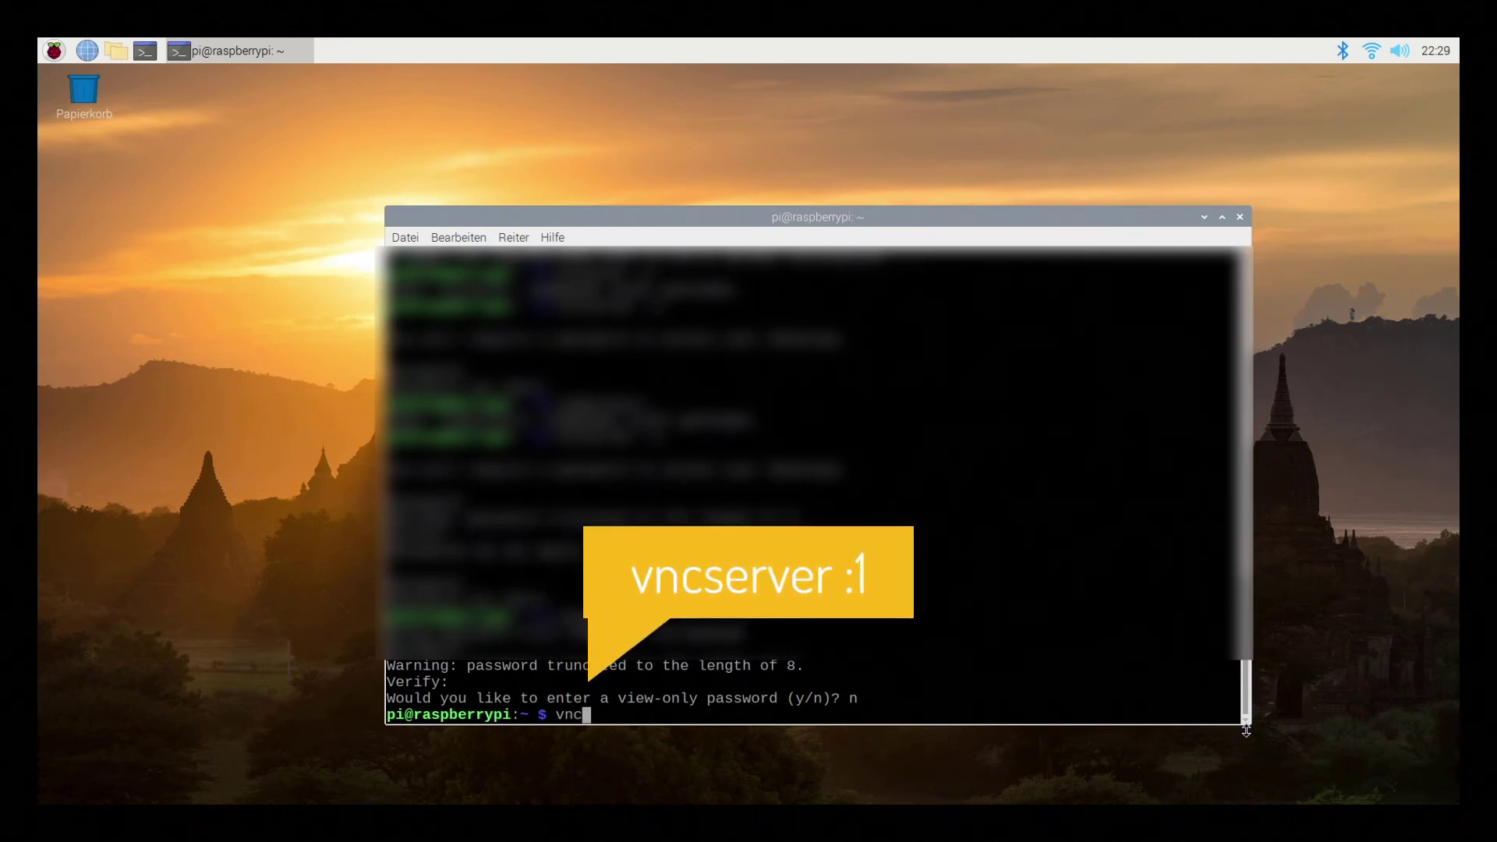
{"action": "type", "text": "server :1"}
{"action": "key", "text": "Return"}
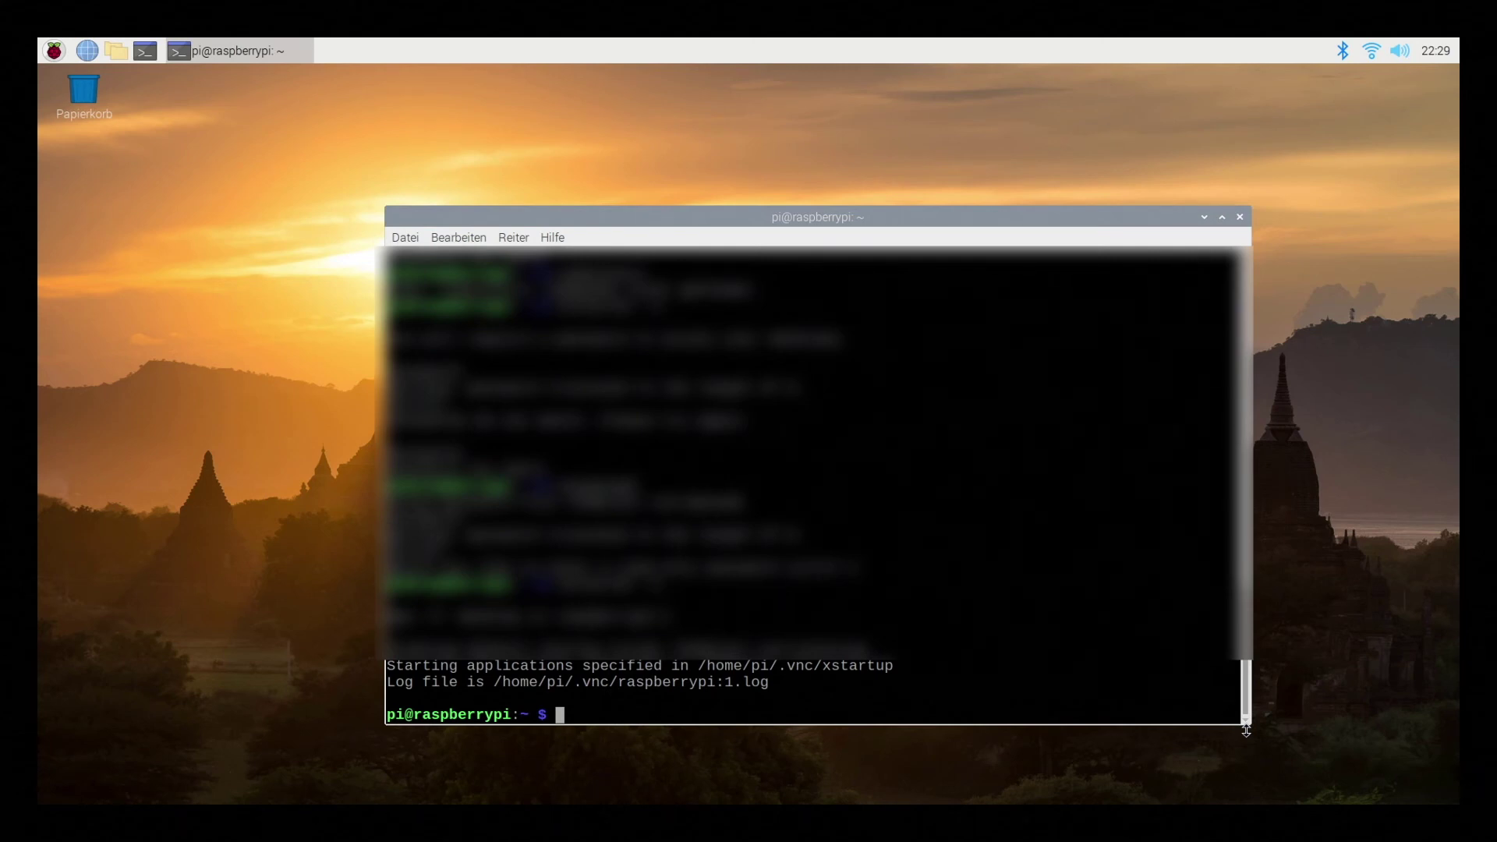
{"action": "type", "text": "hostname -A"}
{"action": "key", "text": "Return"}
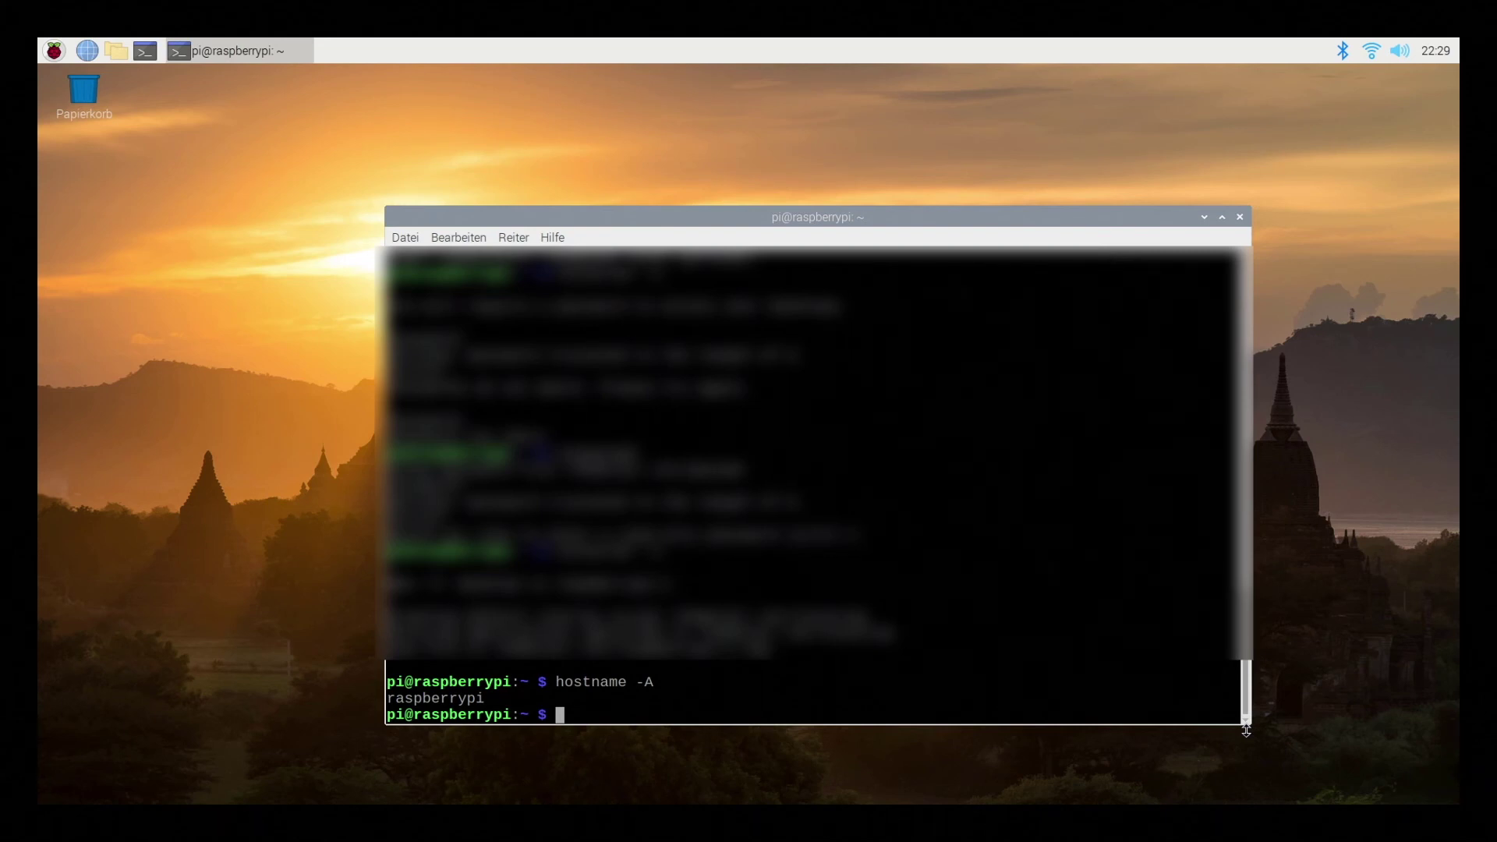
Run ip a to show the Pi's network interfaces and its IP address 192.168.1.15
{"action": "type", "text": "ip"}
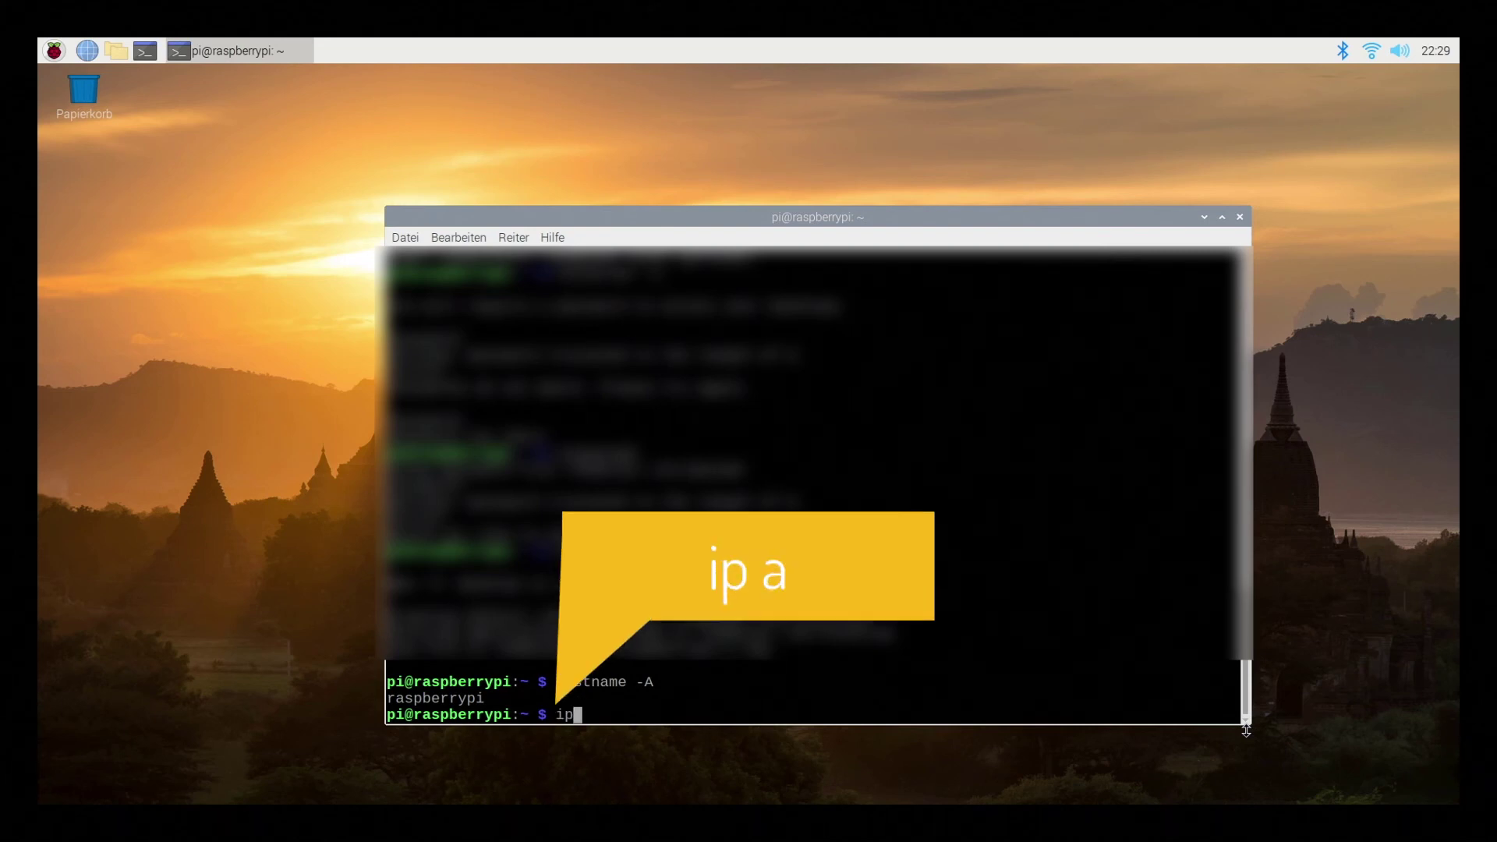
{"action": "type", "text": " a"}
{"action": "key", "text": "Return"}
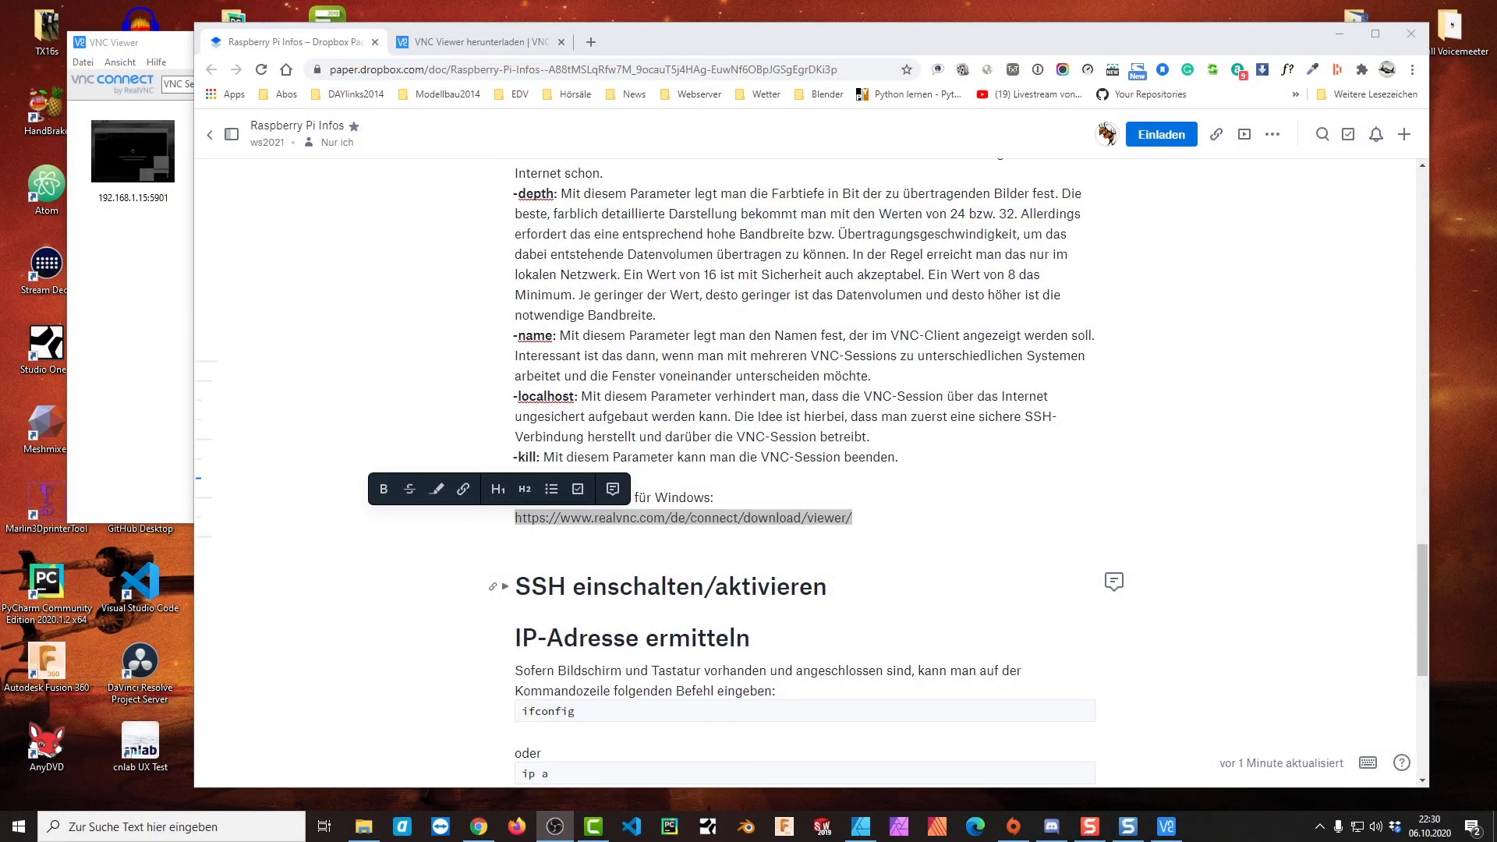
Move VNC Viewer to the screen centre and connect to 192.168.1.15:5901
{"action": "left_click", "coordinate": [178, 282]}
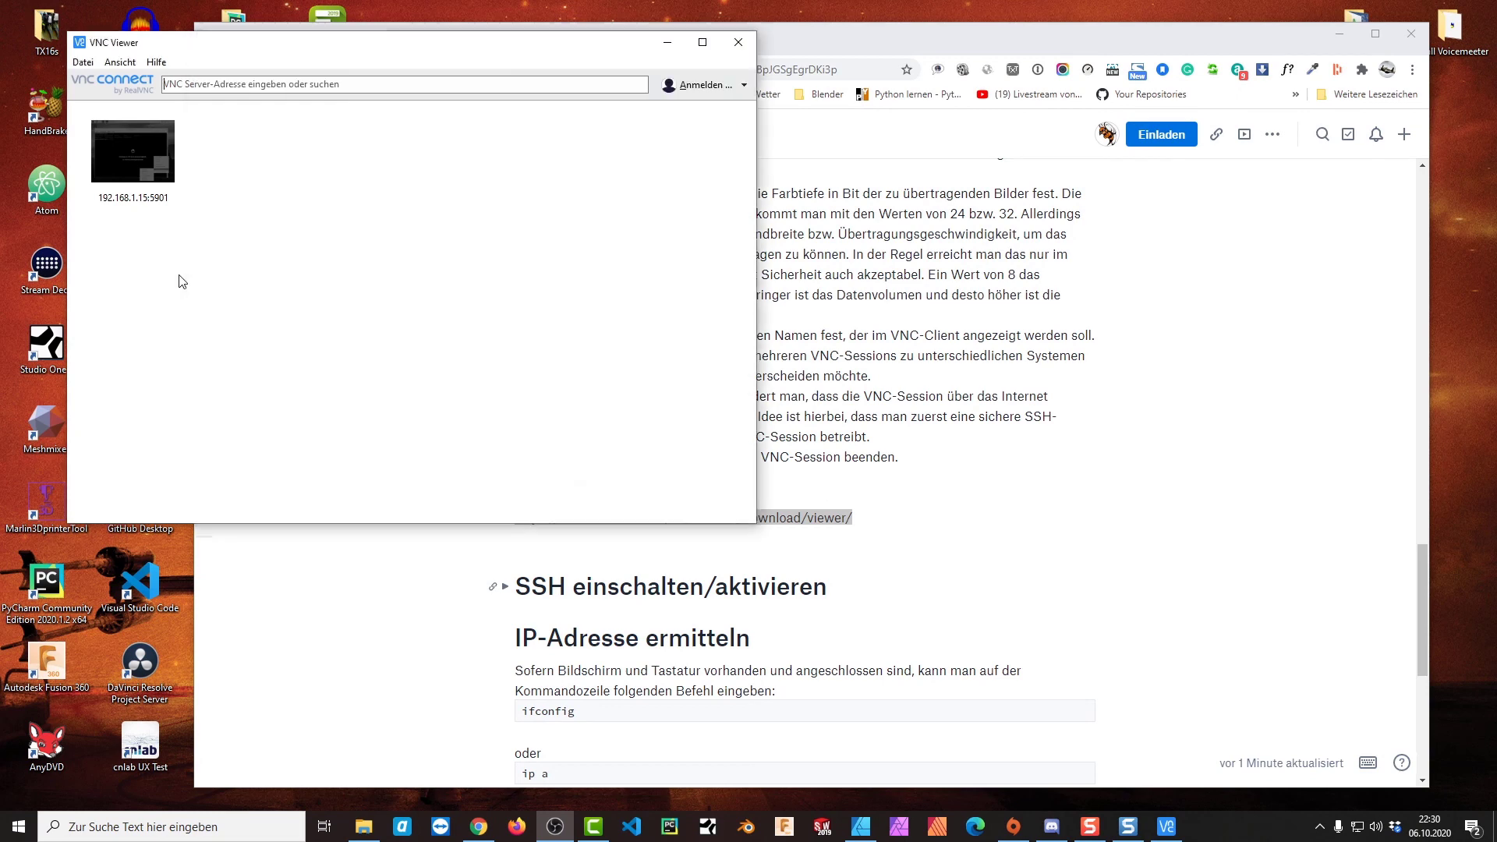
{"action": "left_click_drag", "start_coordinate": [278, 49], "coordinate": [672, 137]}
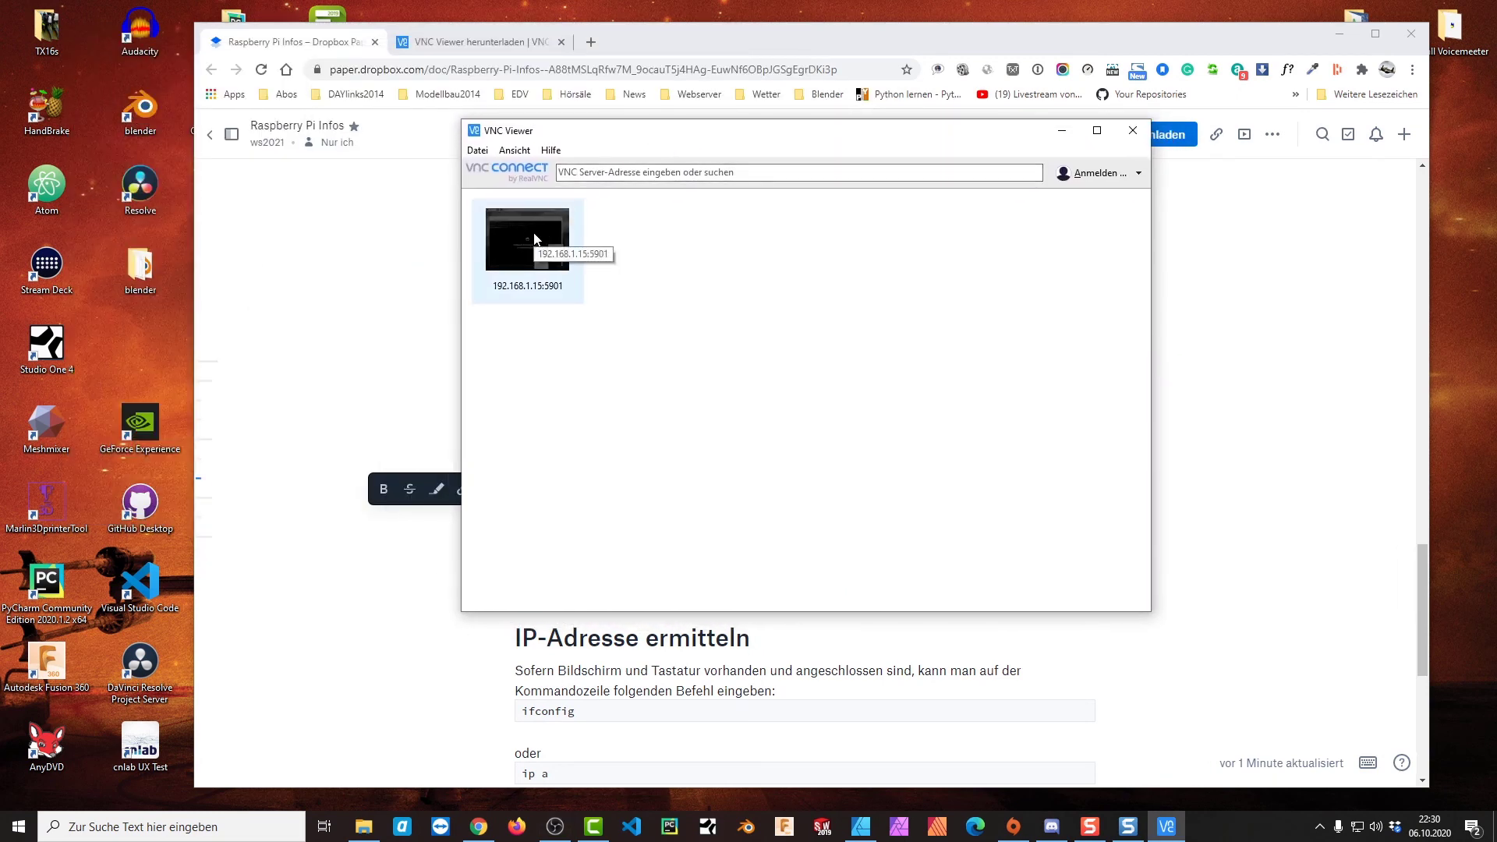
{"action": "left_click", "coordinate": [565, 173]}
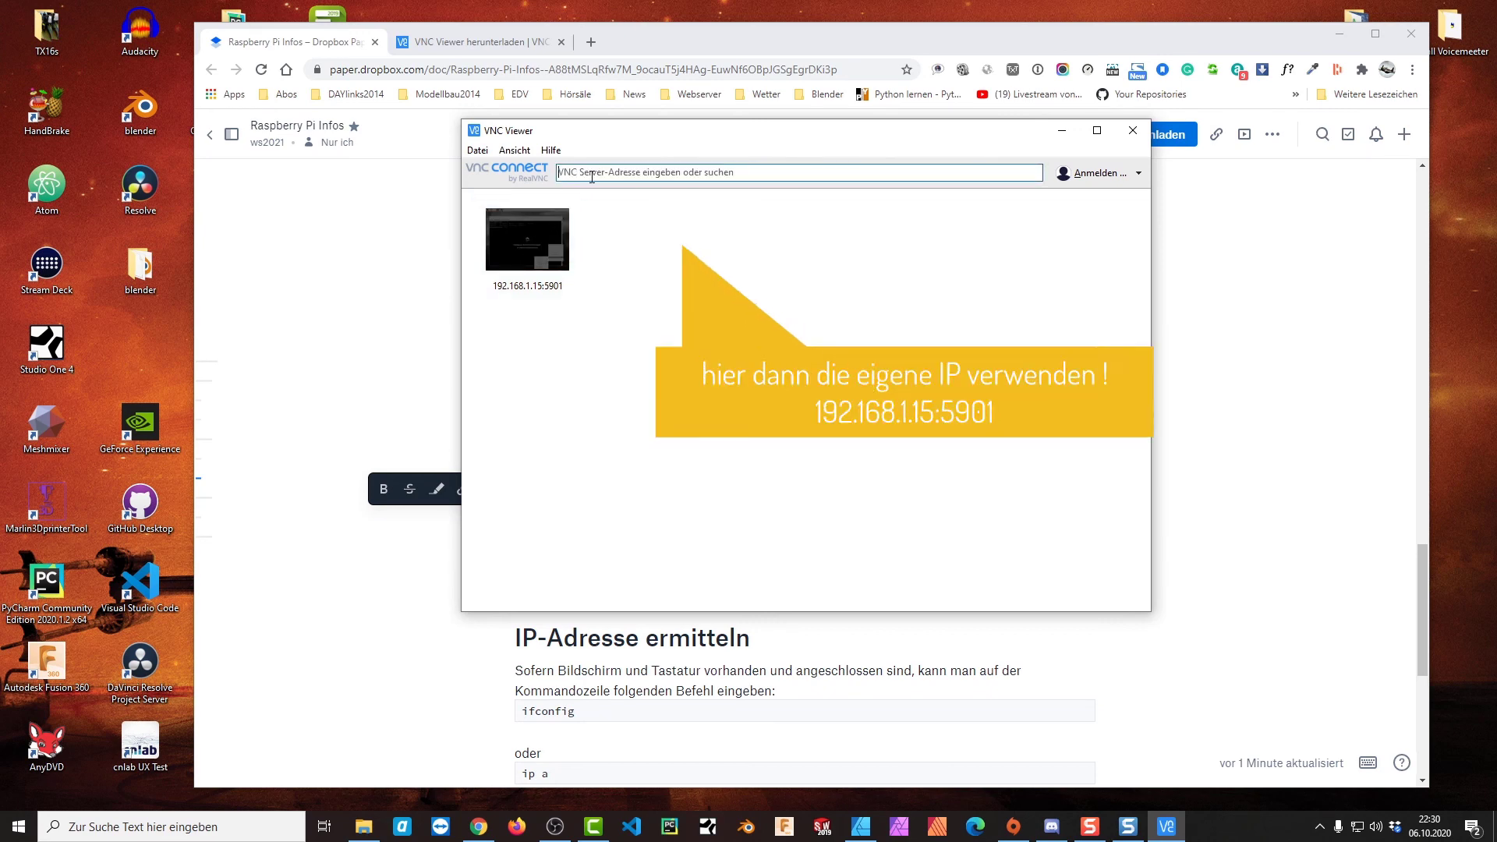
{"action": "type", "text": "19"}
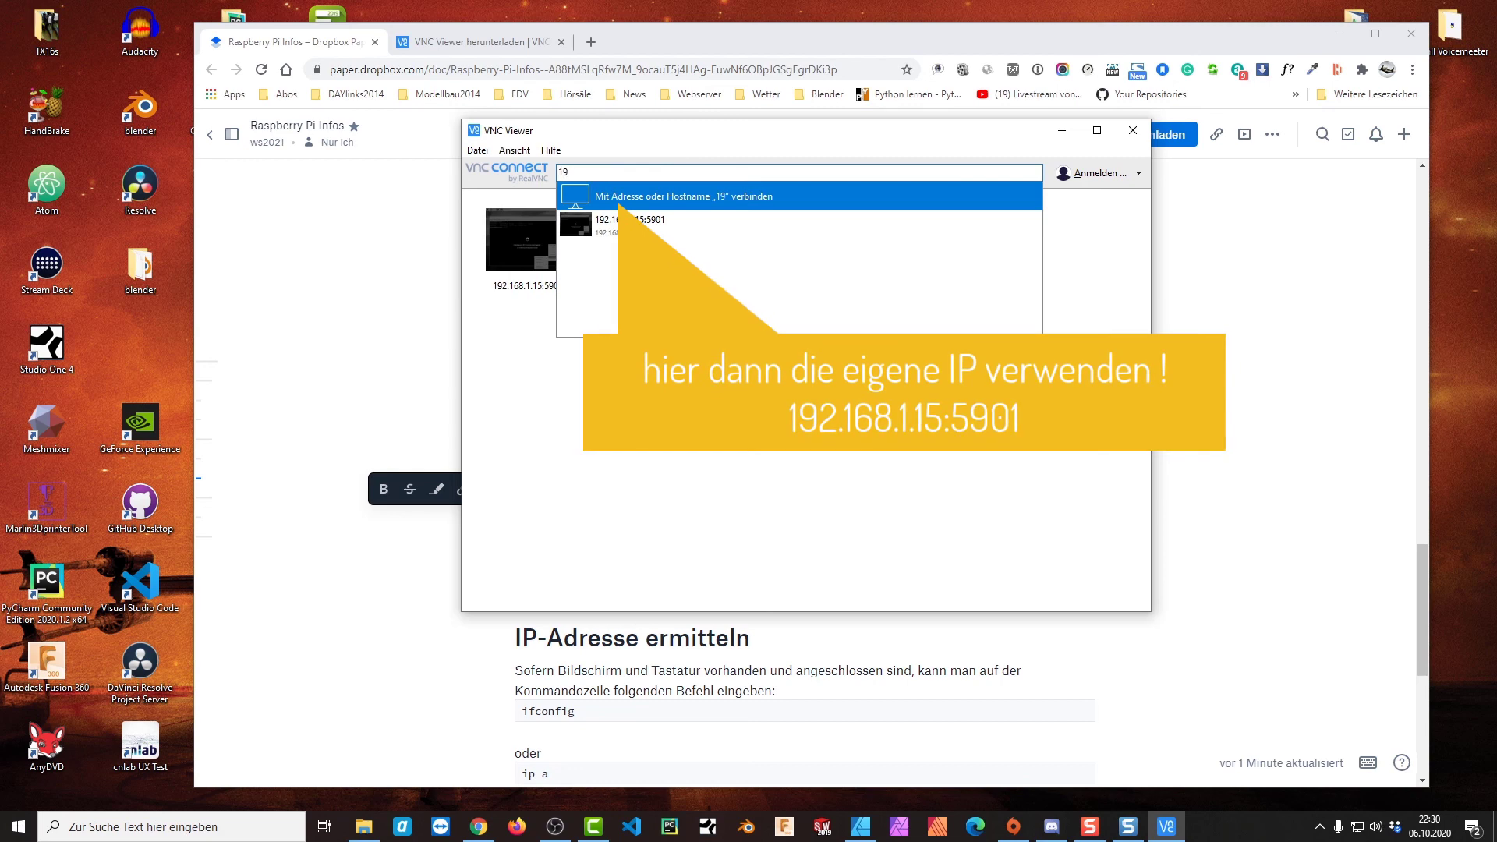
{"action": "type", "text": "2.168.1.15:5901"}
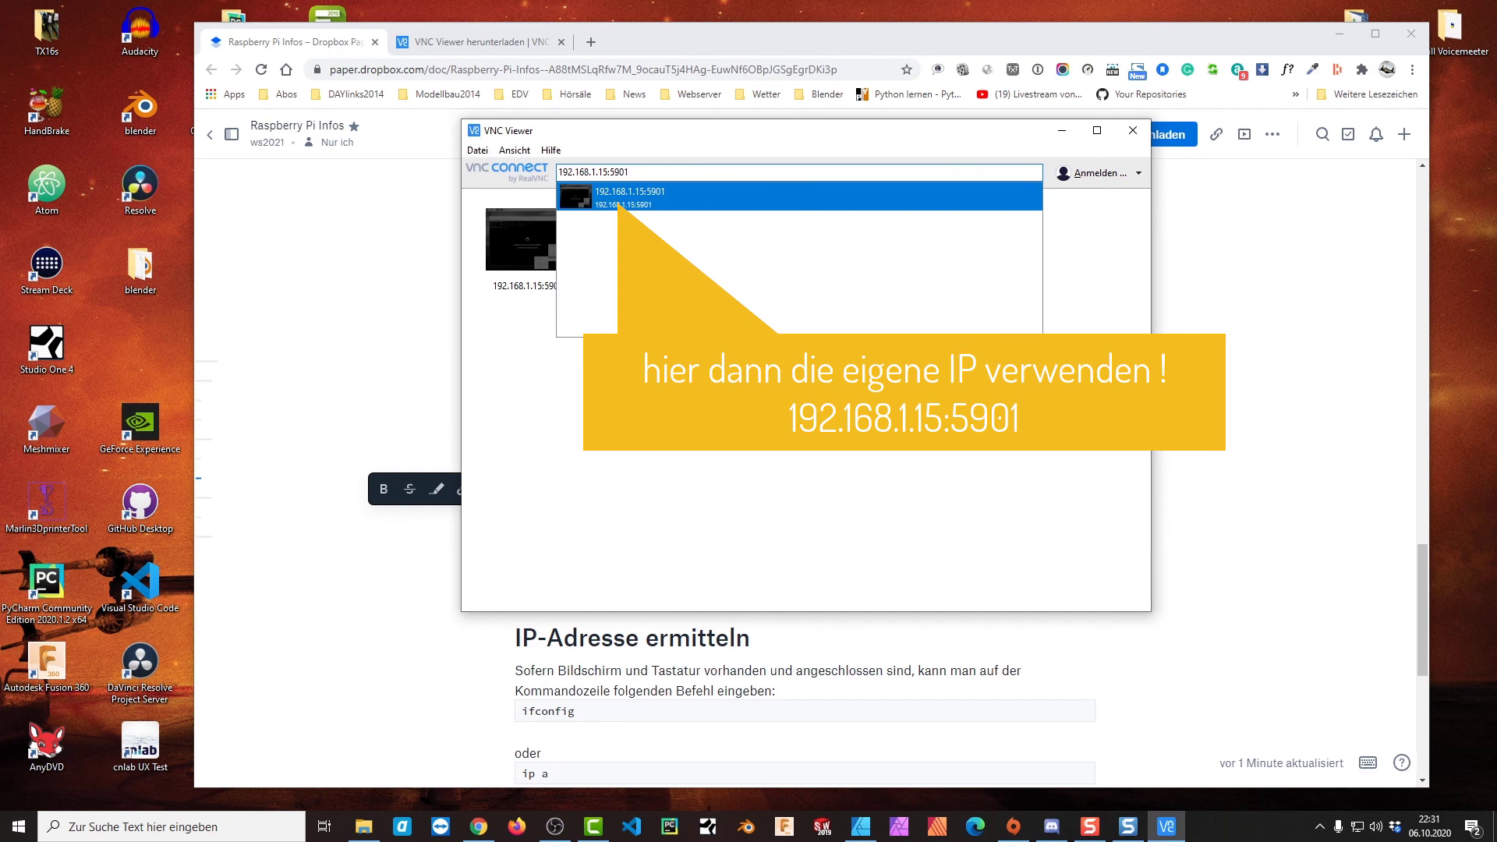
{"action": "key", "text": "Return"}
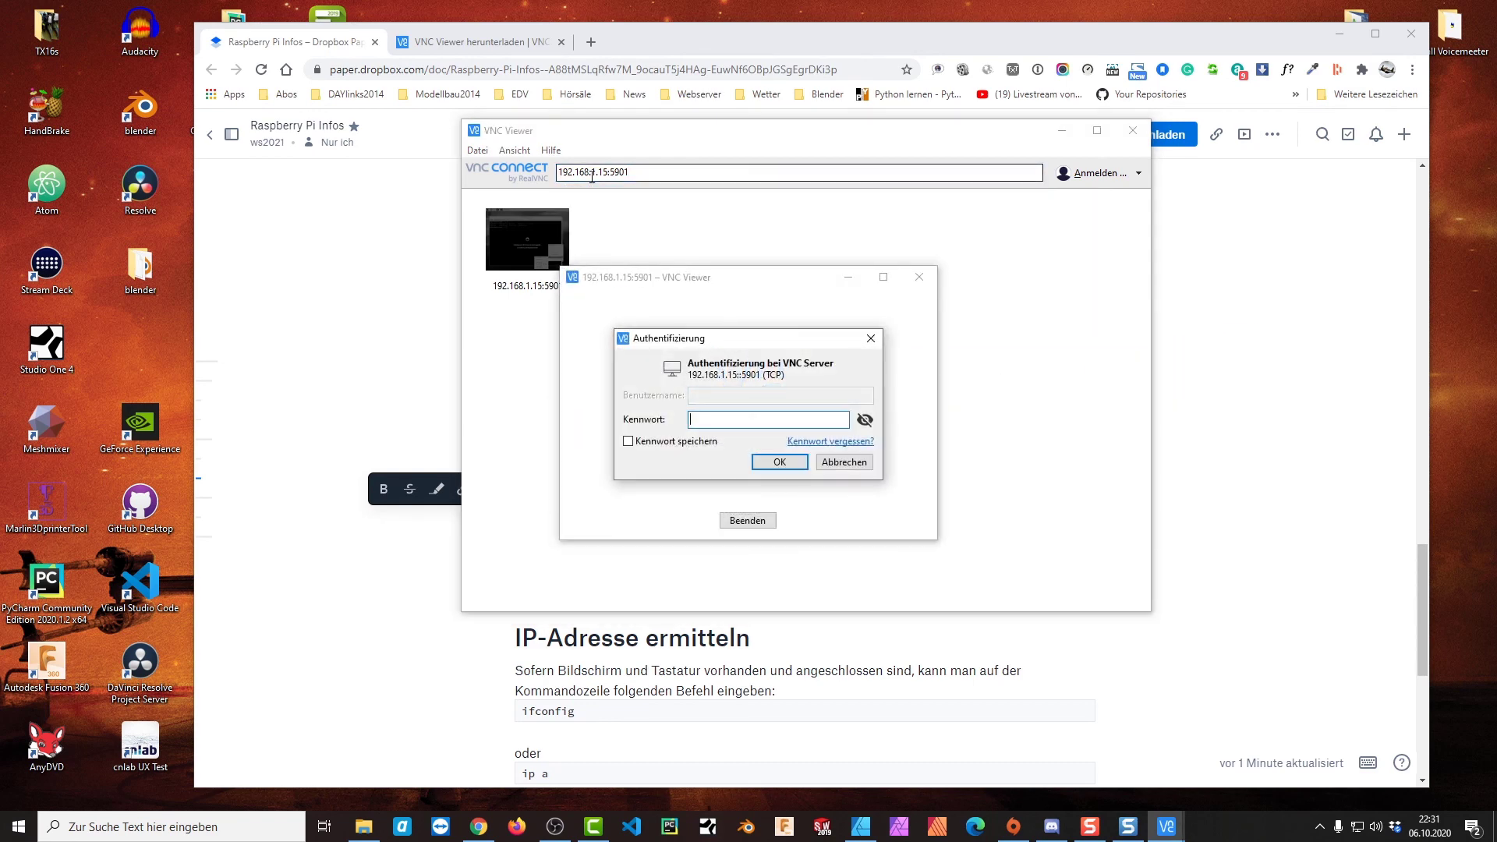
Log in with the VNC password, then open and close a terminal on the remote raspberrypi:1 desktop
{"action": "type", "text": "**********"}
{"action": "key", "text": "Return"}
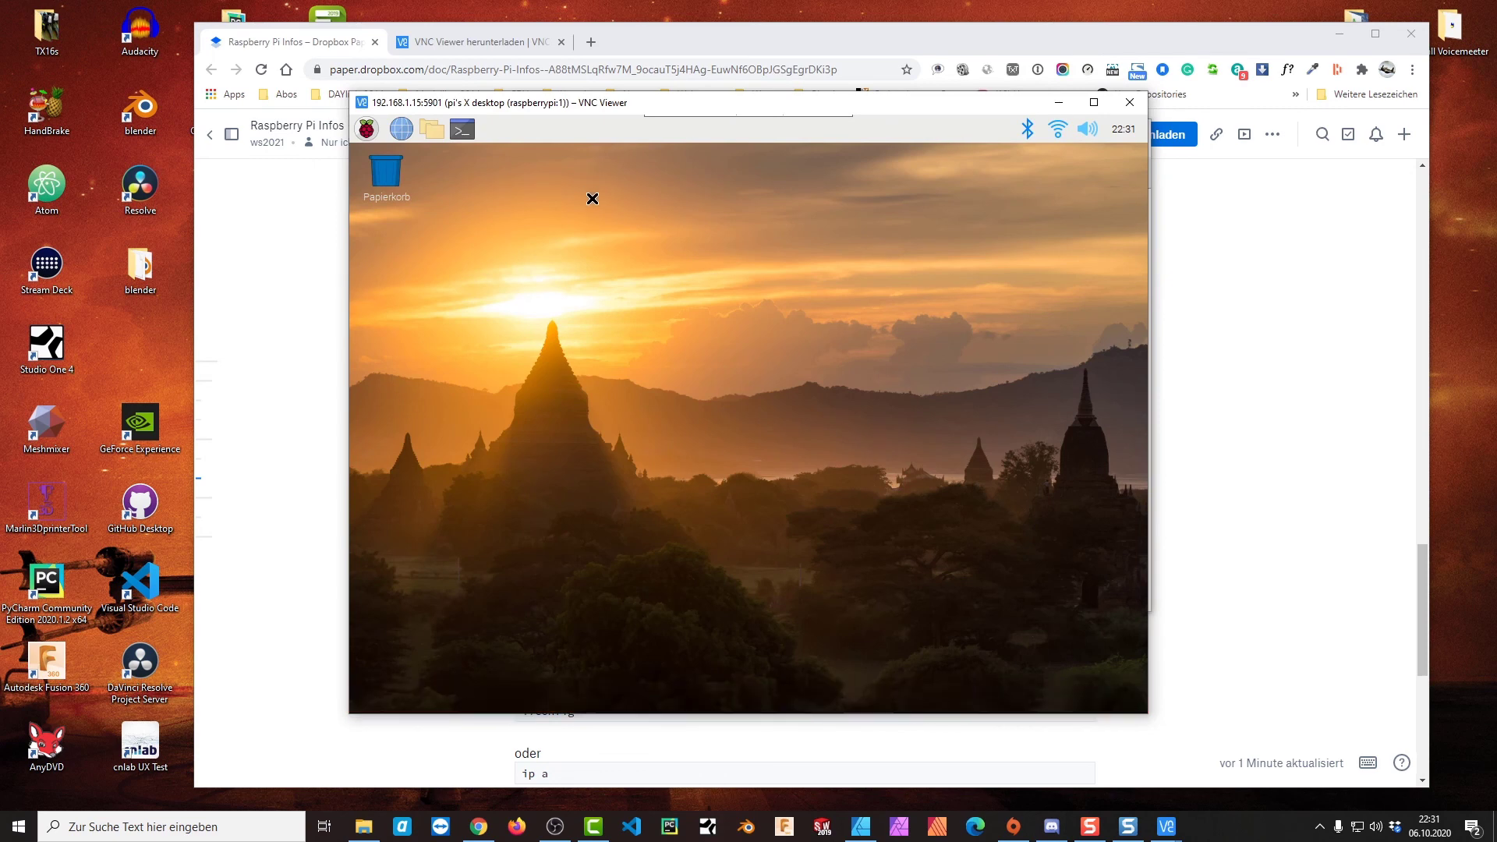
{"action": "left_click_drag", "start_coordinate": [604, 113], "coordinate": [615, 90]}
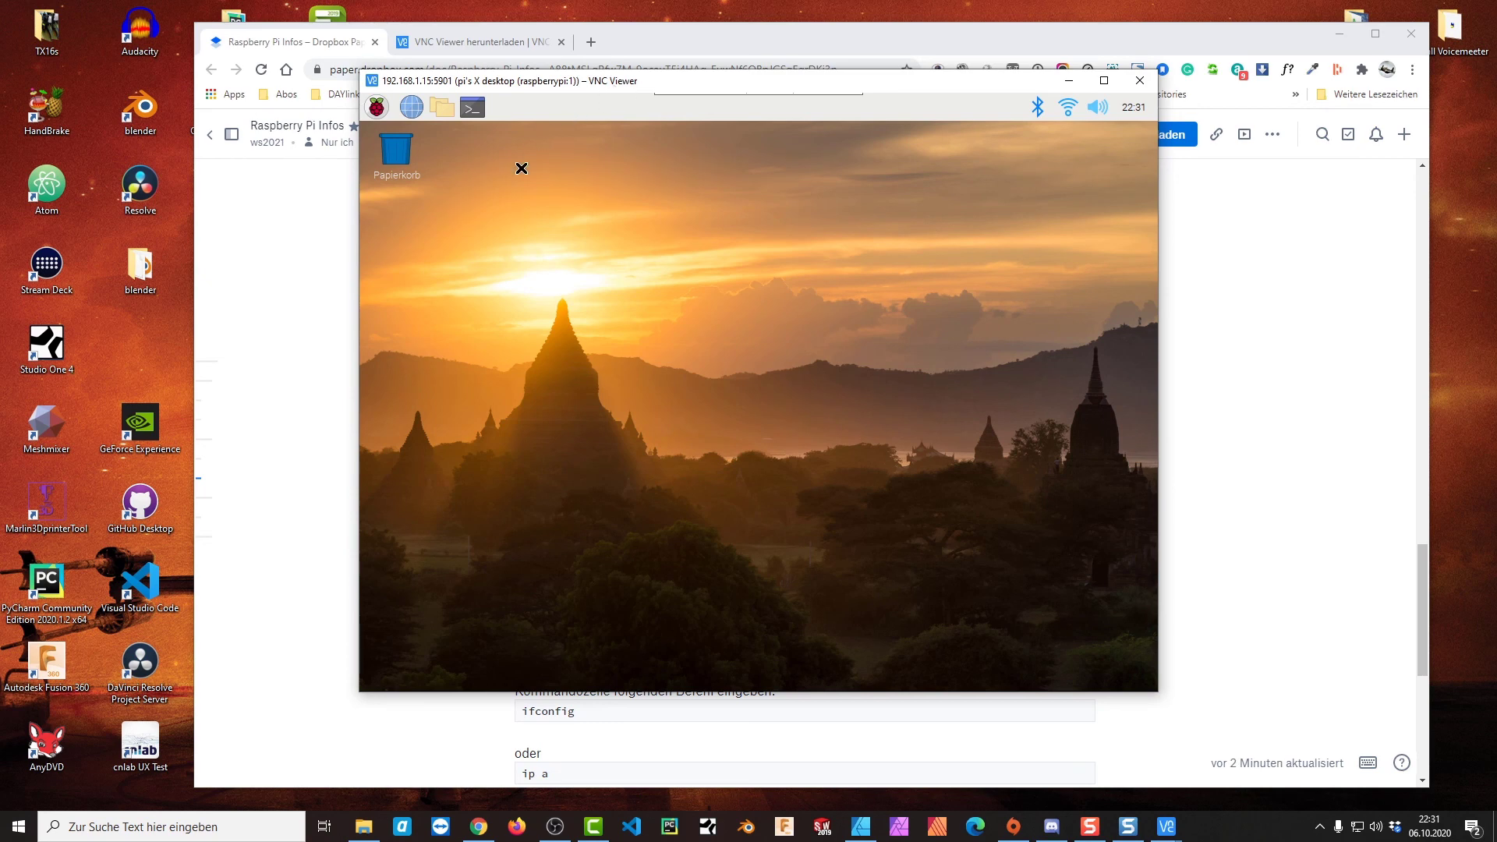
{"action": "left_click", "coordinate": [471, 107]}
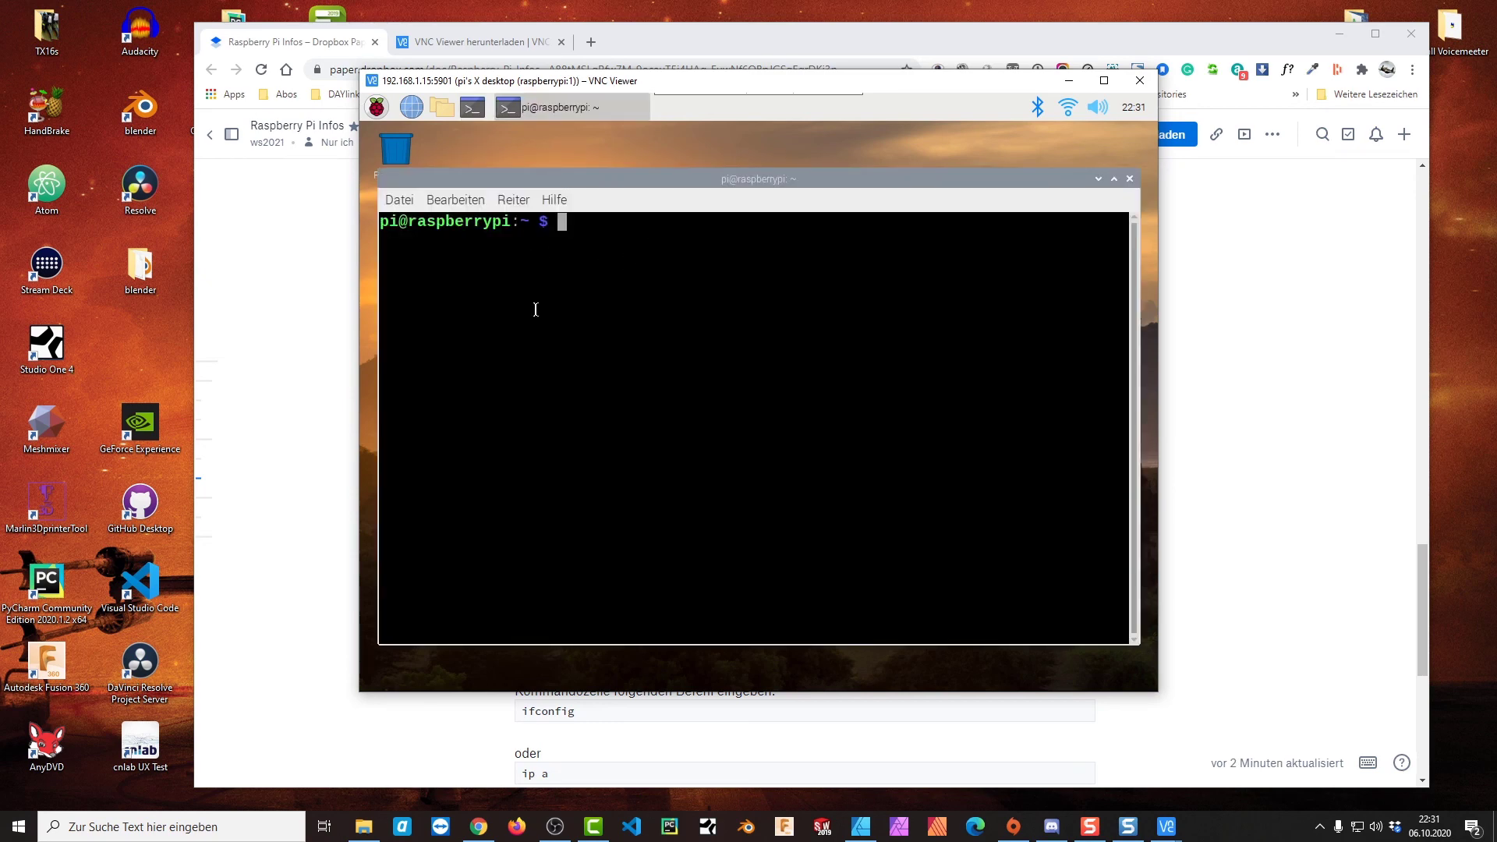
{"action": "left_click", "coordinate": [1127, 183]}
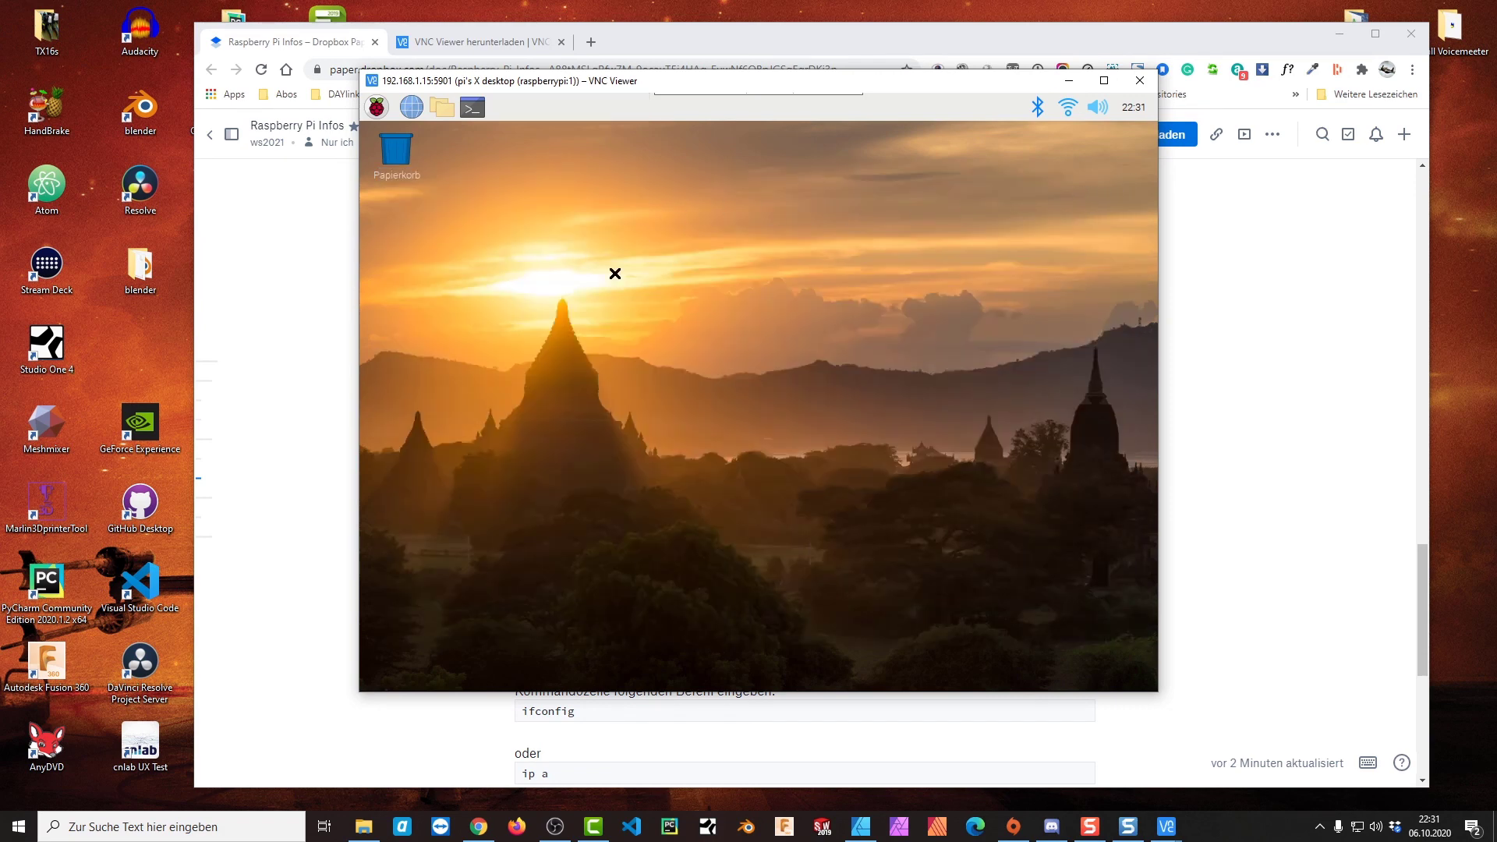